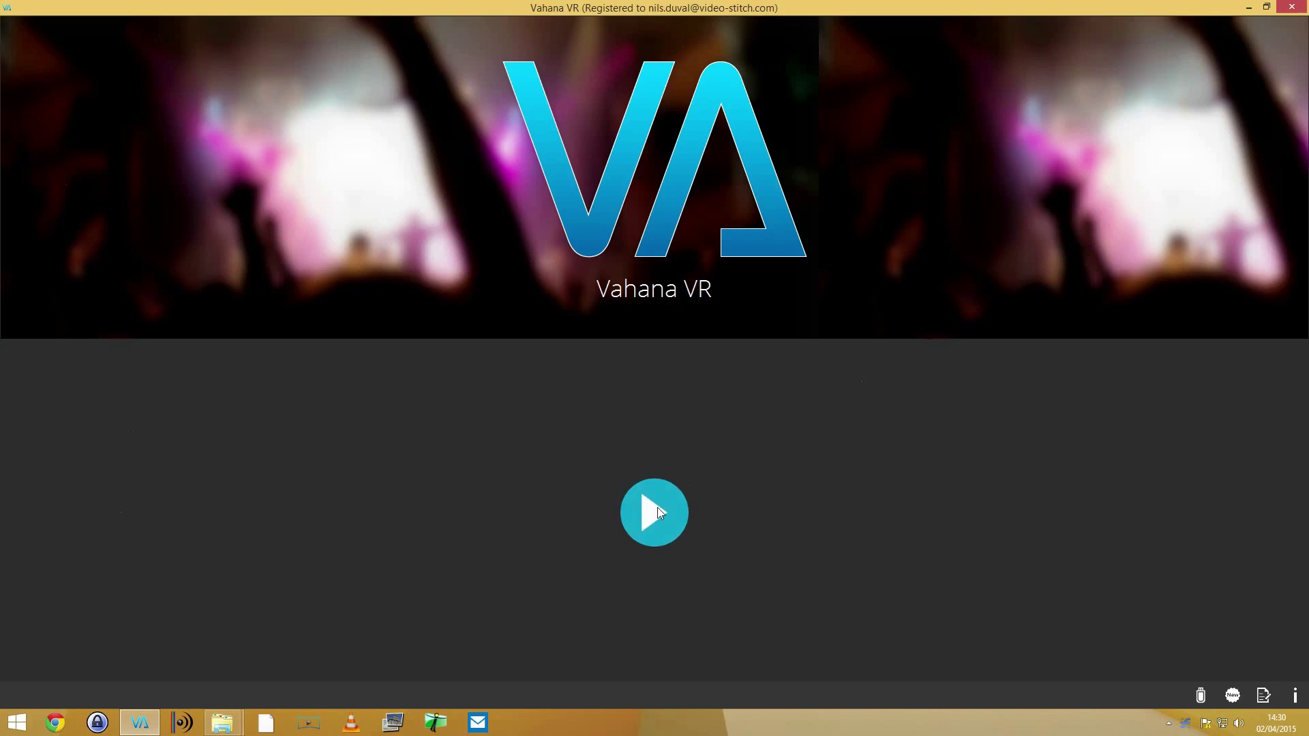
- Create a new configuration named "tutorial"
{"action": "left_click", "coordinate": [657, 511]}
{"action": "left_click", "coordinate": [1090, 342]}
{"action": "type", "text": "tutorial"}
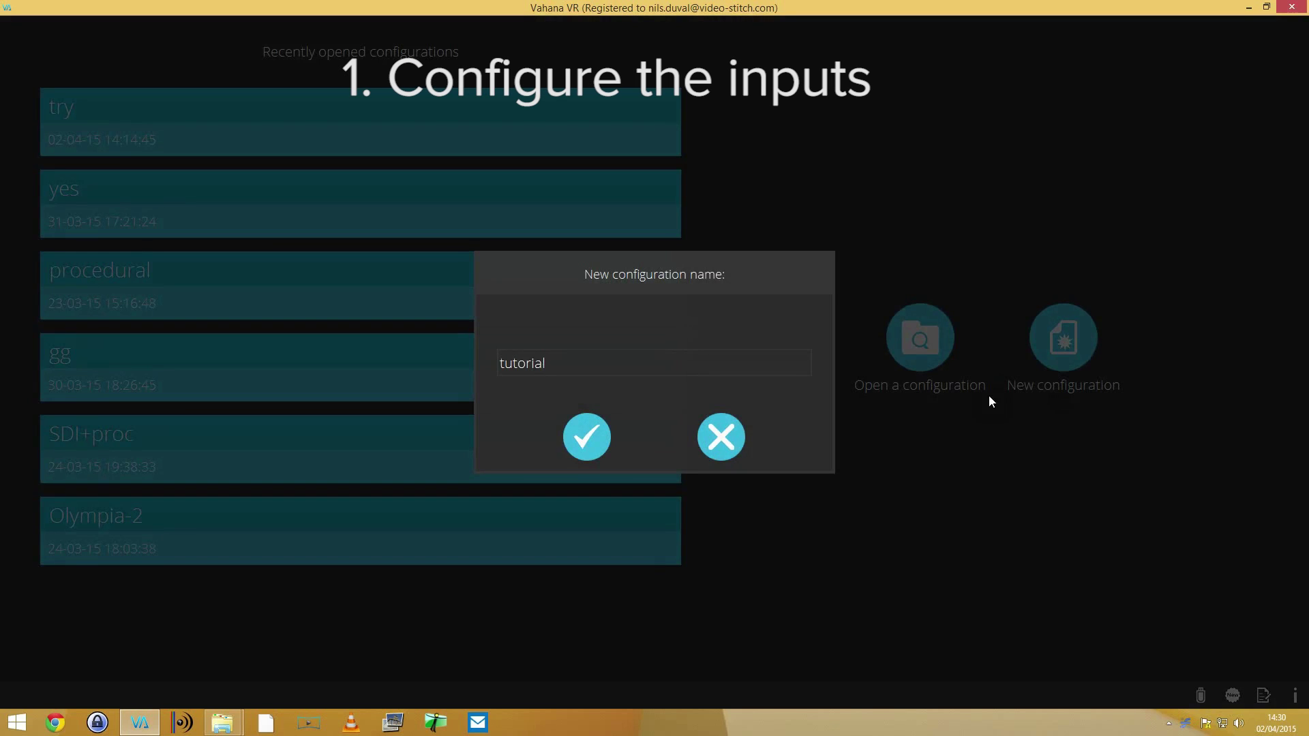
{"action": "left_click", "coordinate": [586, 437]}
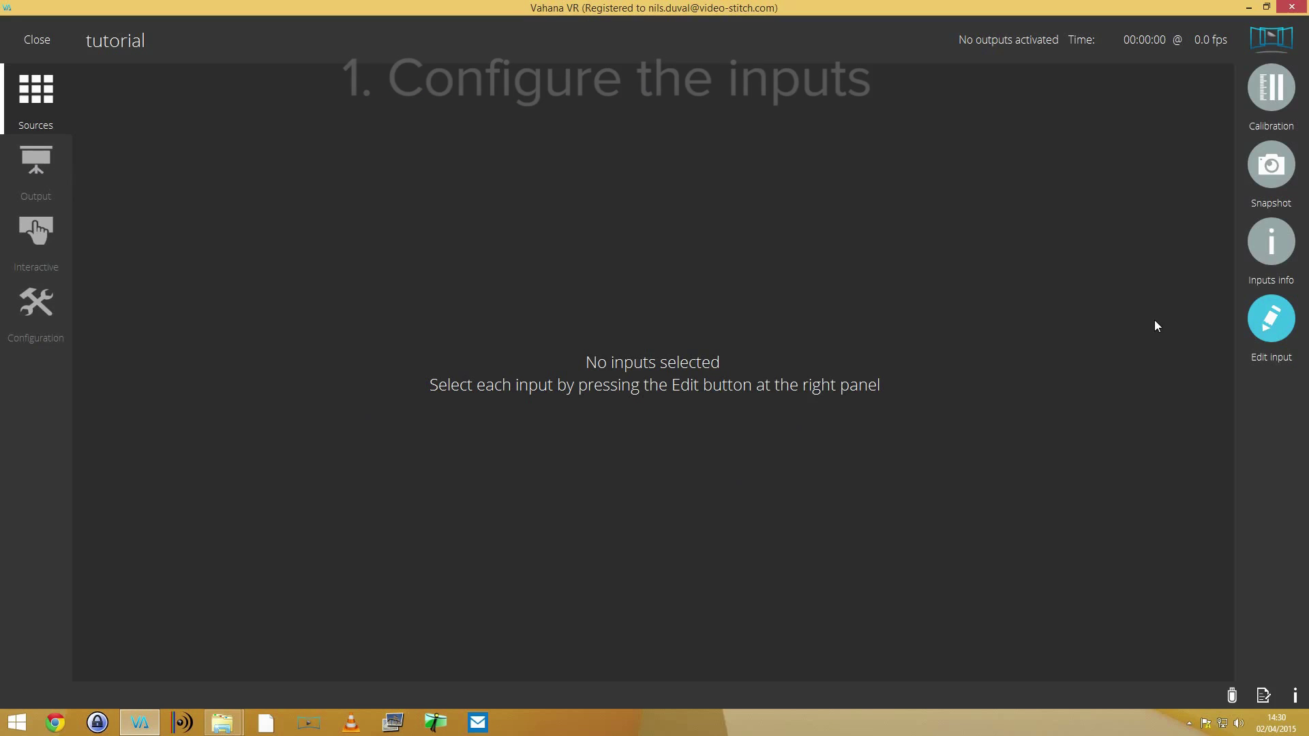
- Select all eight Magewell HD Video inputs on the two XI400DE-HDMI cards as capture sources
{"action": "left_click", "coordinate": [1265, 323]}
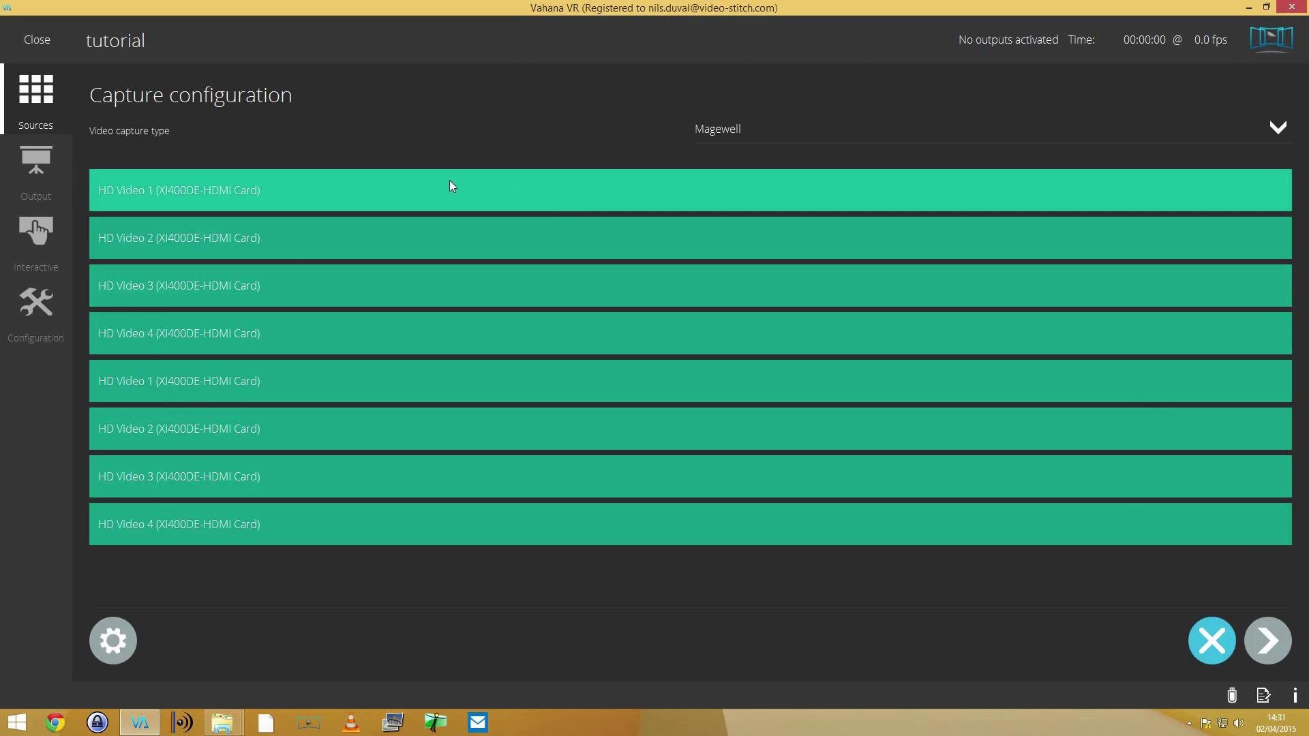
{"action": "left_click", "coordinate": [448, 183]}
{"action": "left_click", "coordinate": [288, 251]}
{"action": "left_click", "coordinate": [272, 281]}
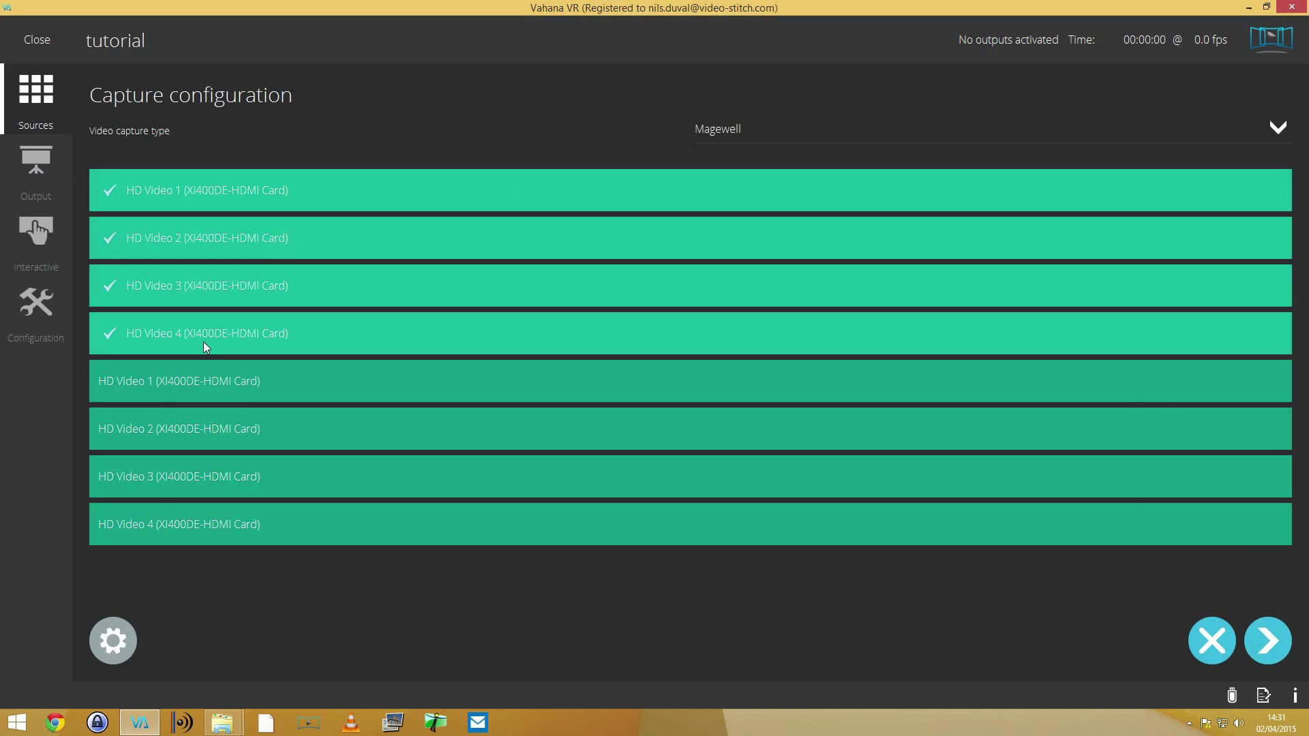
{"action": "left_click", "coordinate": [203, 340]}
{"action": "left_click", "coordinate": [206, 382]}
{"action": "left_click", "coordinate": [194, 430]}
{"action": "left_click", "coordinate": [191, 476]}
{"action": "left_click", "coordinate": [193, 520]}
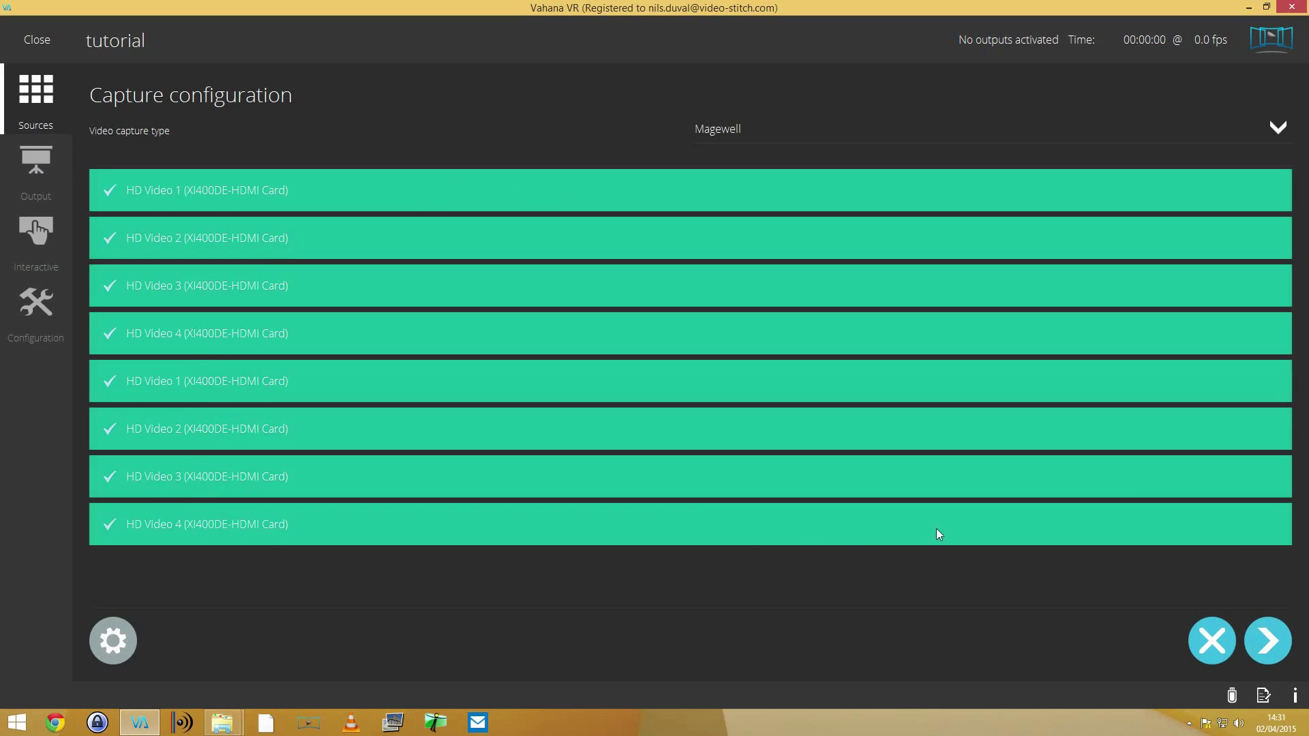
- Save the input parameters at 1920x1080 30fps, UYVY, no audio, and apply the inputs without the first card's HD Video 3 and 4
{"action": "left_click", "coordinate": [1280, 646]}
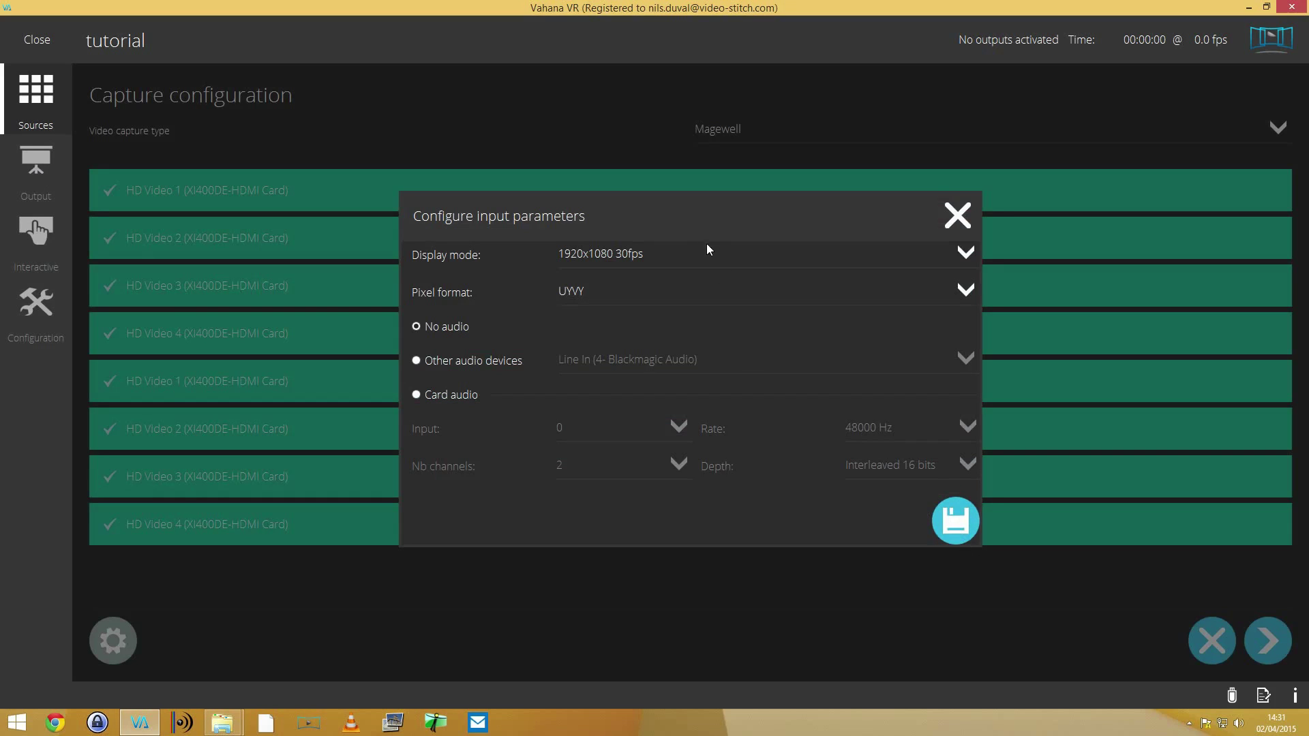
{"action": "left_click", "coordinate": [946, 516]}
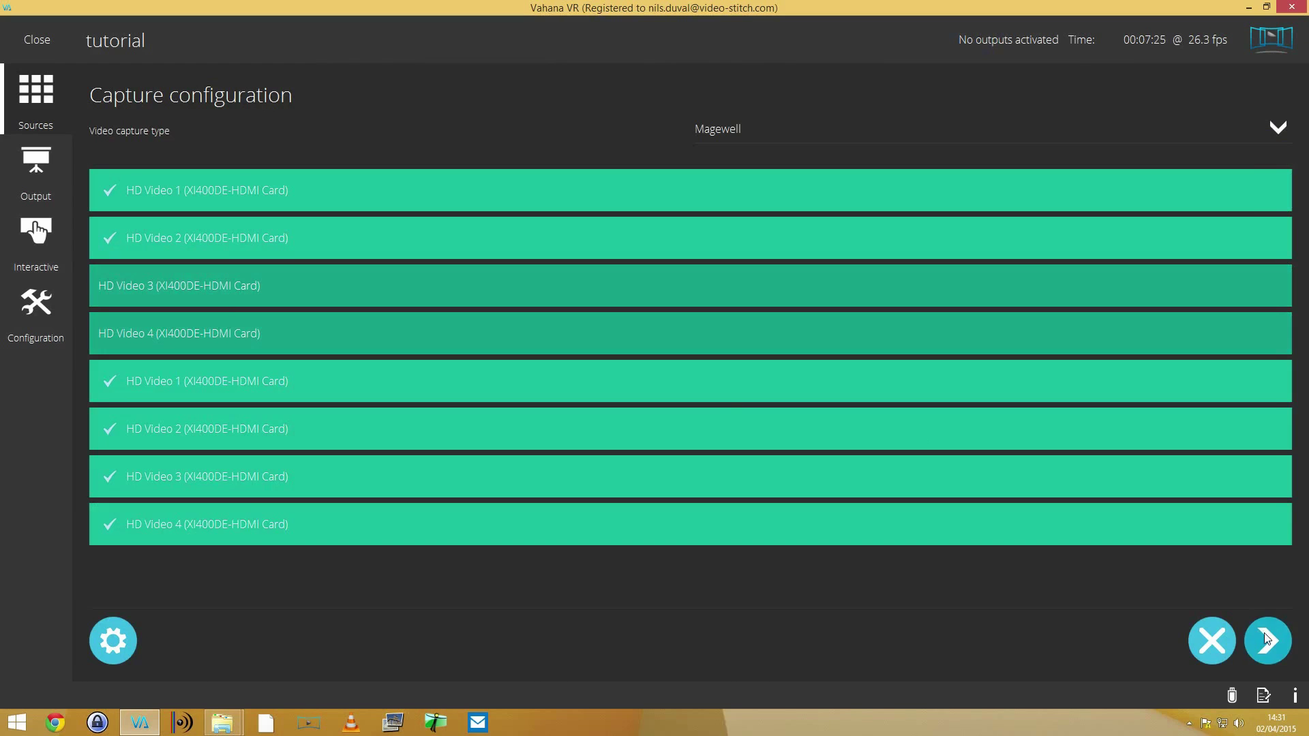
{"action": "mouse_move", "coordinate": [1266, 632]}
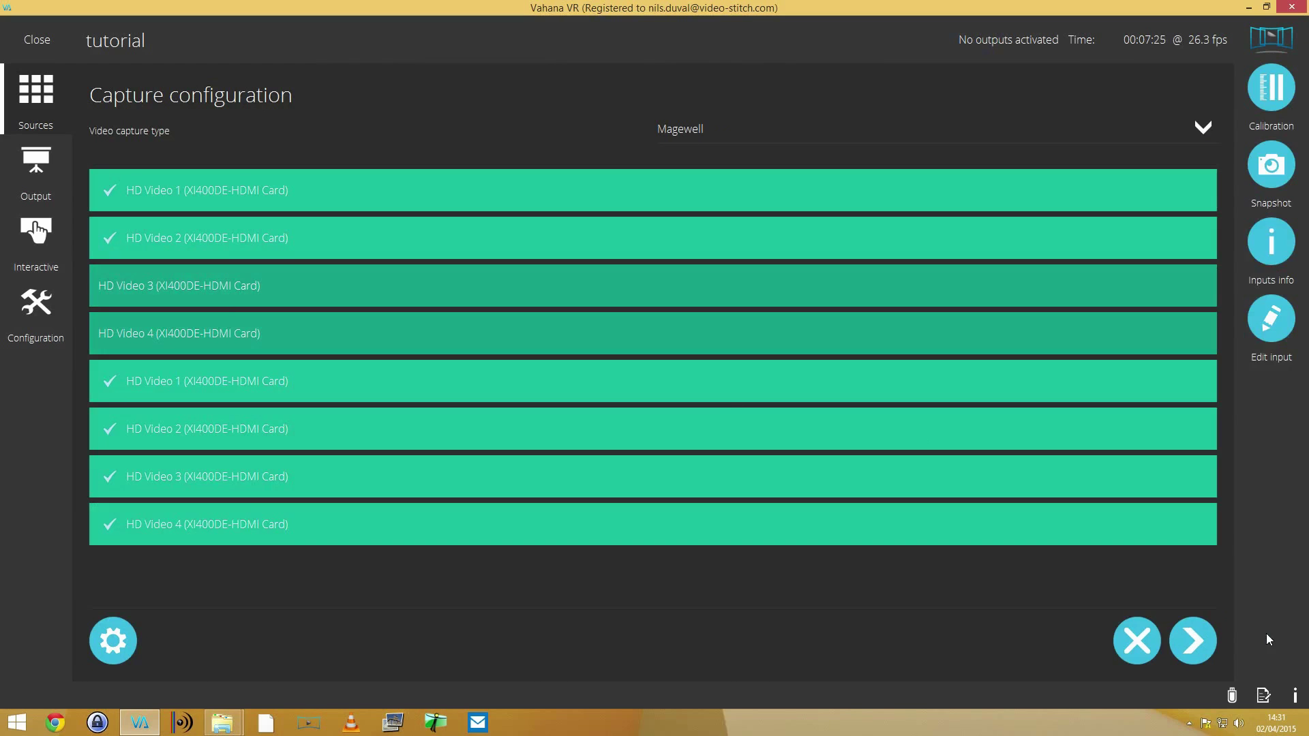
{"action": "left_click", "coordinate": [1198, 644]}
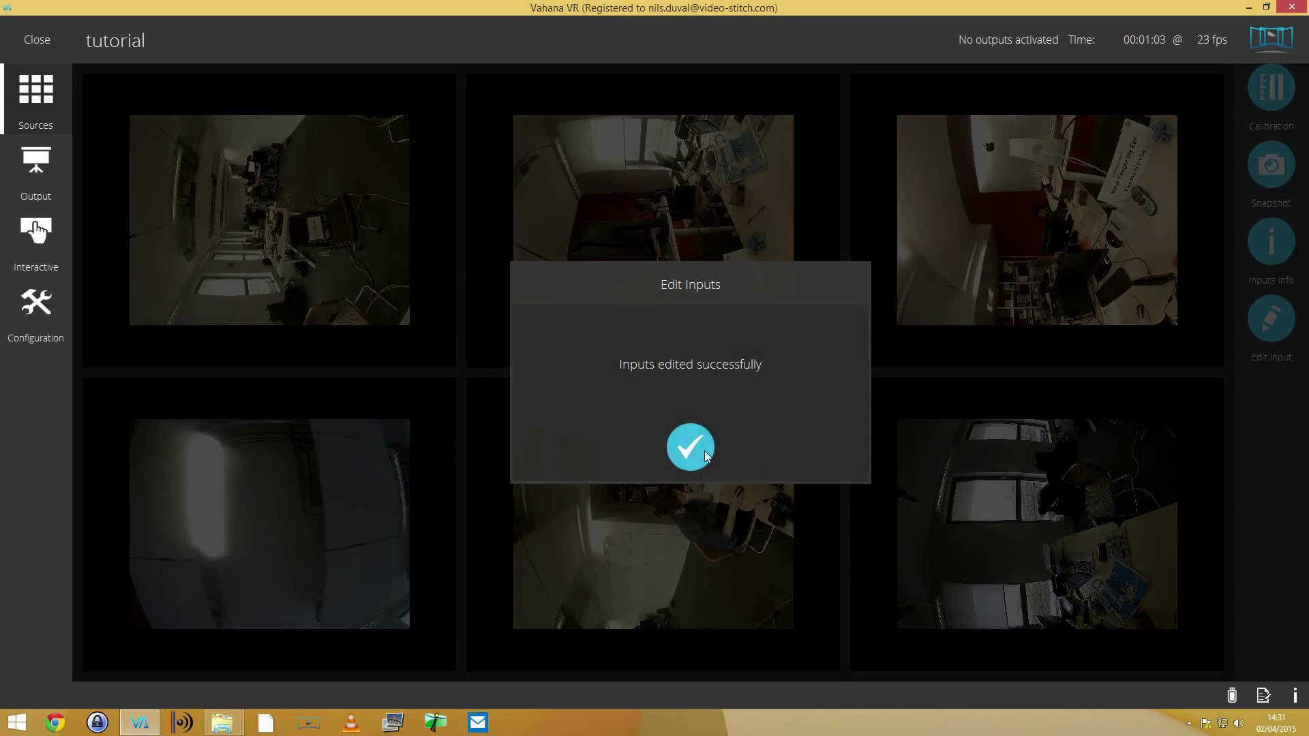
{"action": "left_click", "coordinate": [693, 448]}
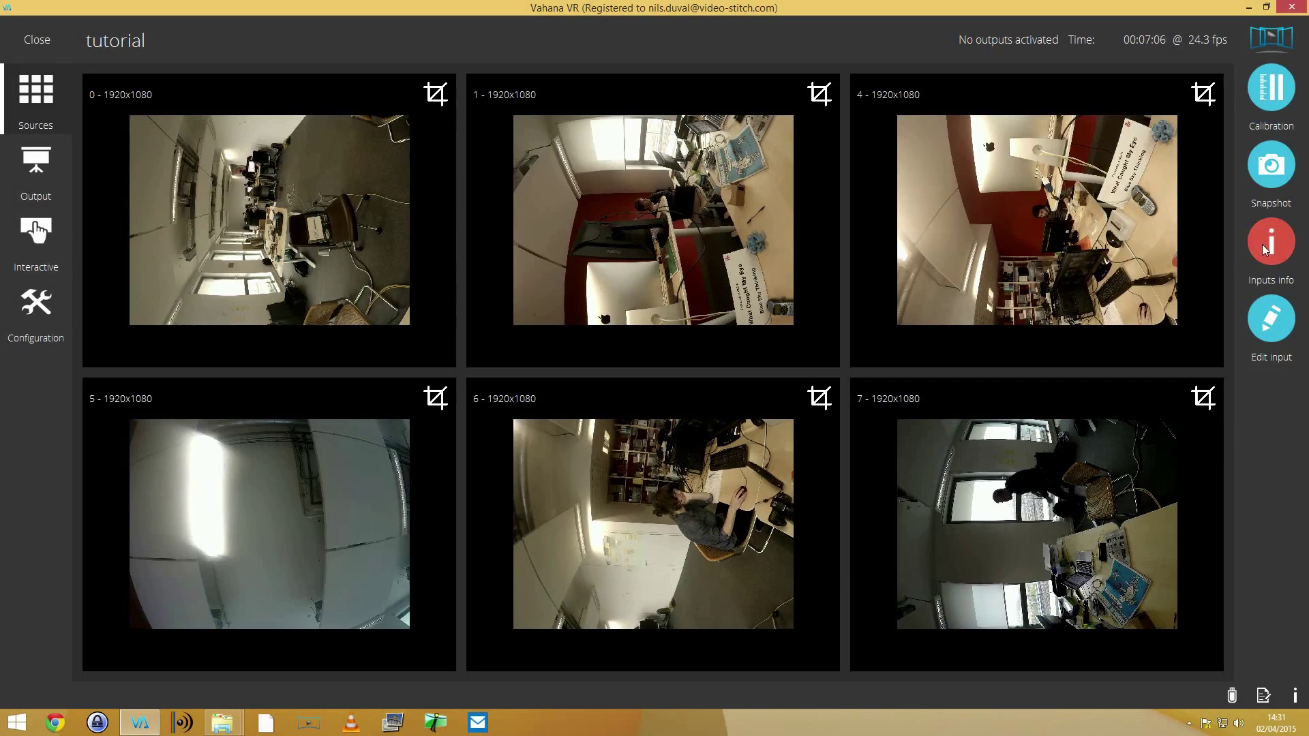
- Open the crop settings of input 4 and set the right coordinate to 1678
{"action": "left_click", "coordinate": [1202, 94]}
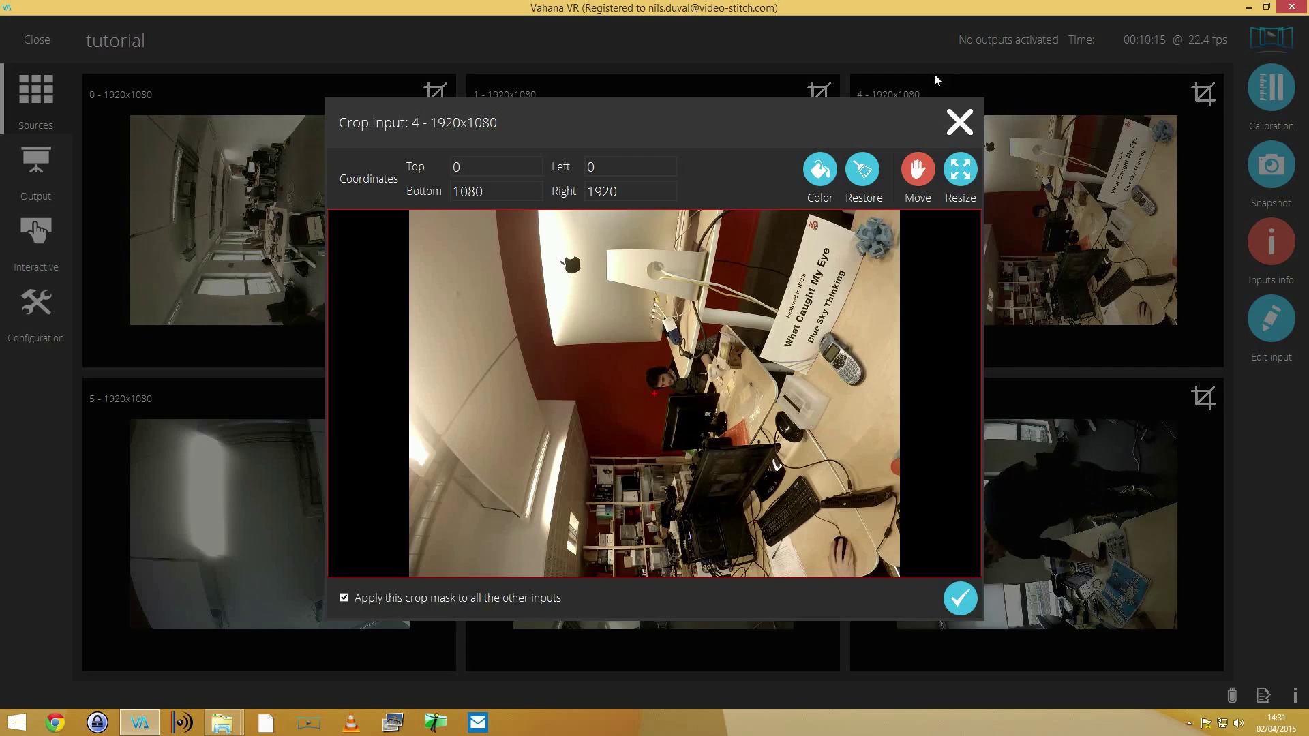
{"action": "double_click", "coordinate": [649, 185]}
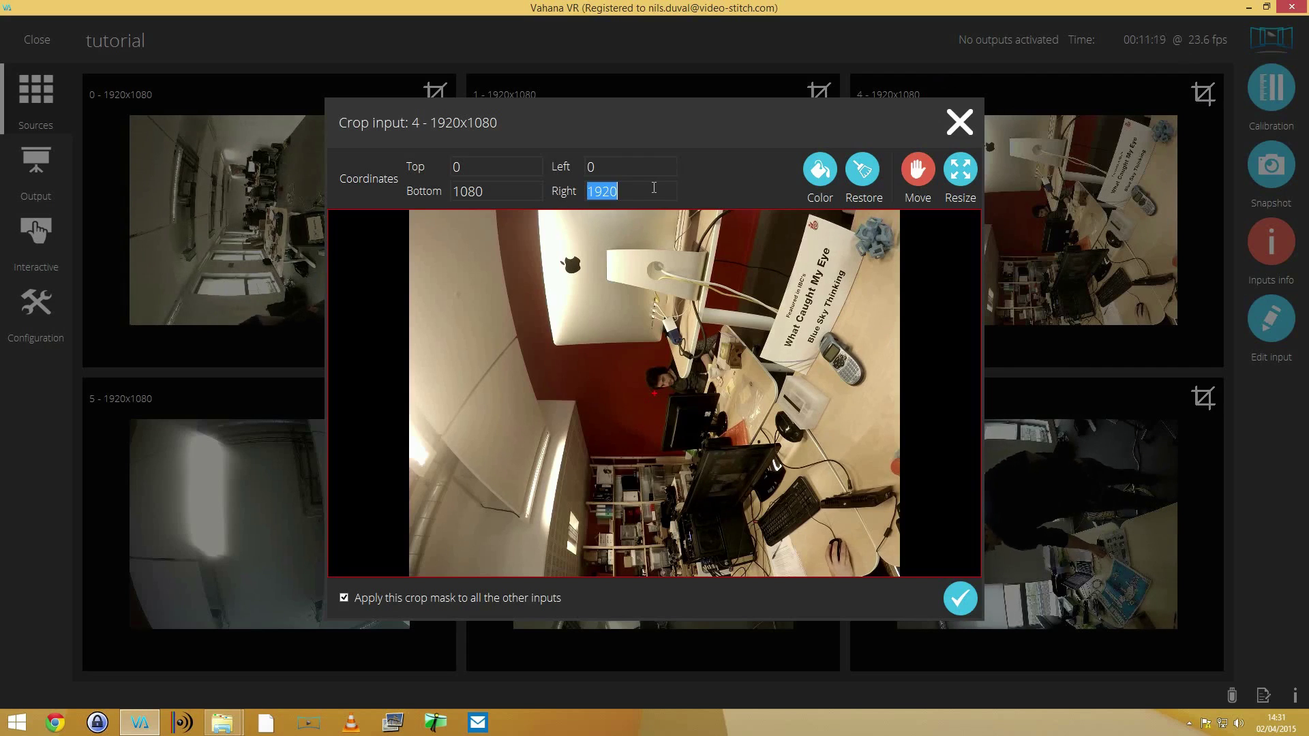
{"action": "type", "text": "1675"}
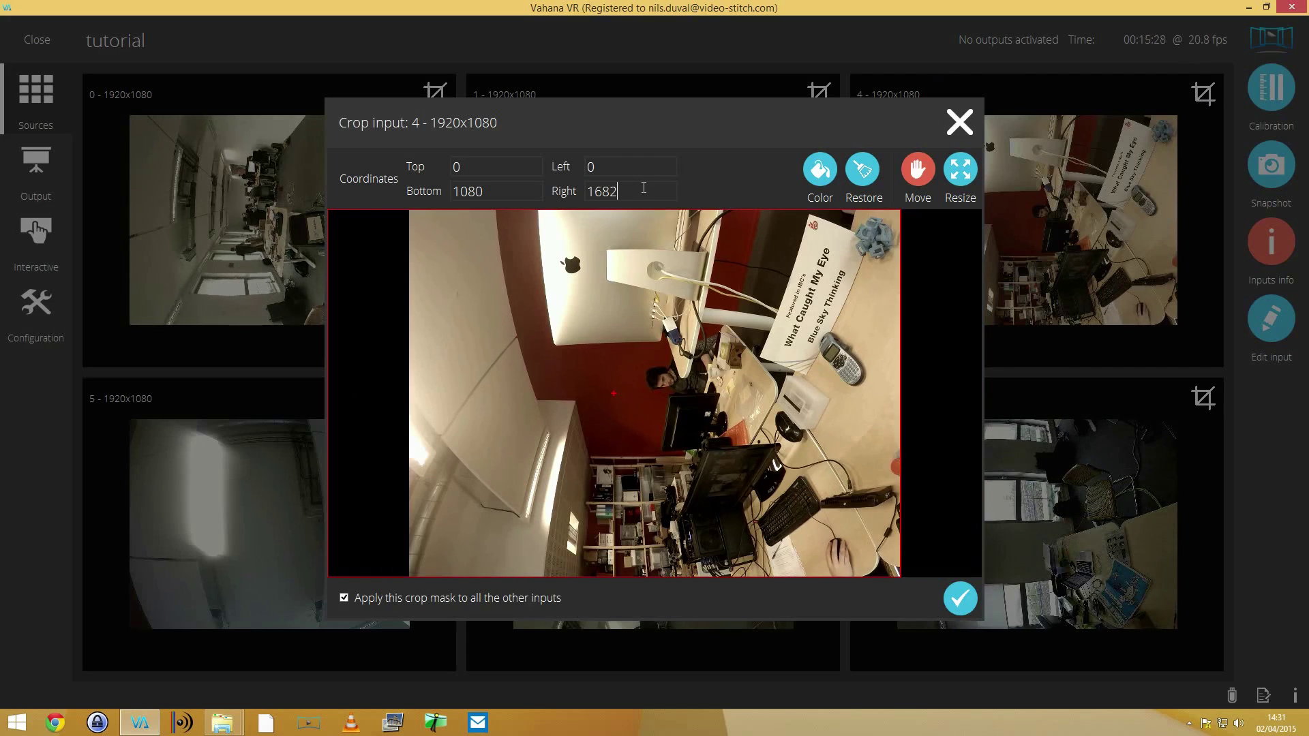
{"action": "scroll", "coordinate": [643, 188], "scroll_direction": "up", "scroll_amount": 3}
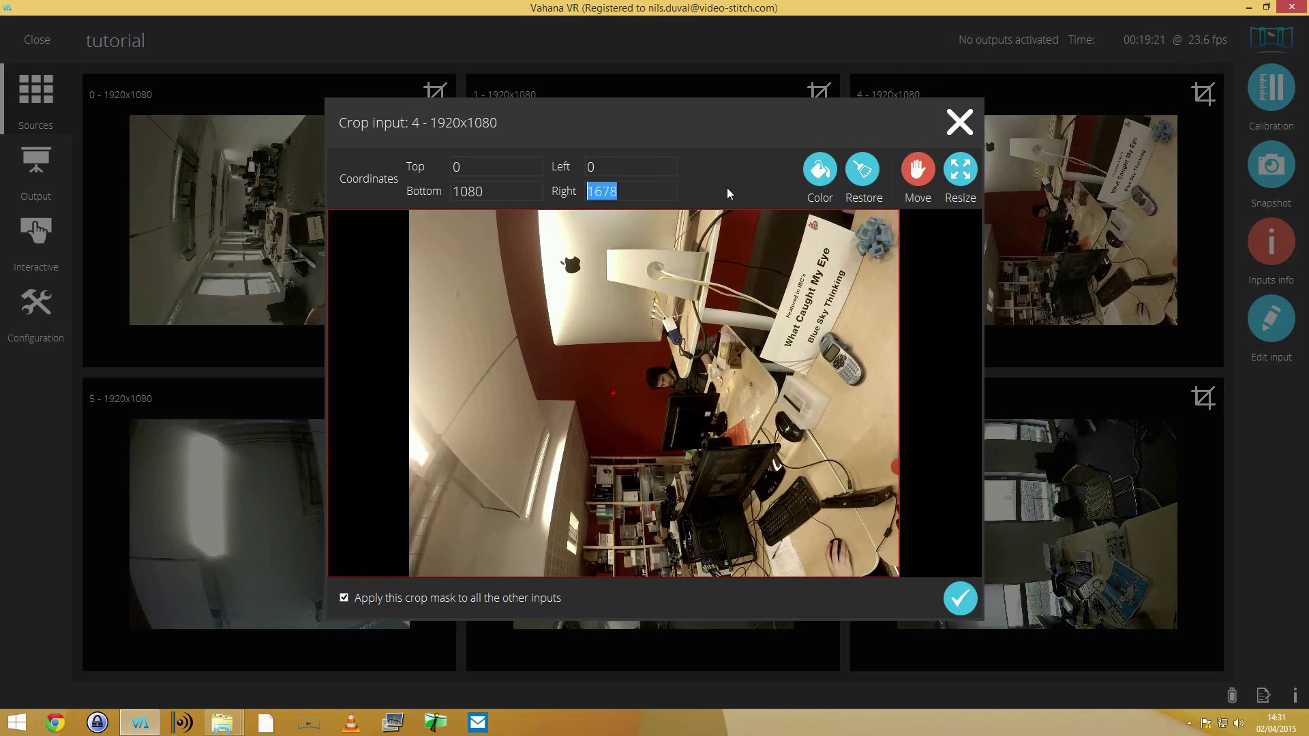
- Set the left crop coordinate to 240 and apply the crop mask to all the other inputs
{"action": "left_click", "coordinate": [614, 167]}
{"action": "scroll", "coordinate": [614, 168], "scroll_direction": "down", "scroll_amount": 2}
{"action": "scroll", "coordinate": [614, 168], "scroll_direction": "down", "scroll_amount": 9}
{"action": "scroll", "coordinate": [614, 168], "scroll_direction": "up", "scroll_amount": 20}
{"action": "scroll", "coordinate": [614, 167], "scroll_direction": "up", "scroll_amount": 20}
{"action": "scroll", "coordinate": [621, 164], "scroll_direction": "up", "scroll_amount": 20}
{"action": "scroll", "coordinate": [617, 161], "scroll_direction": "up", "scroll_amount": 20}
{"action": "scroll", "coordinate": [617, 165], "scroll_direction": "up", "scroll_amount": 20}
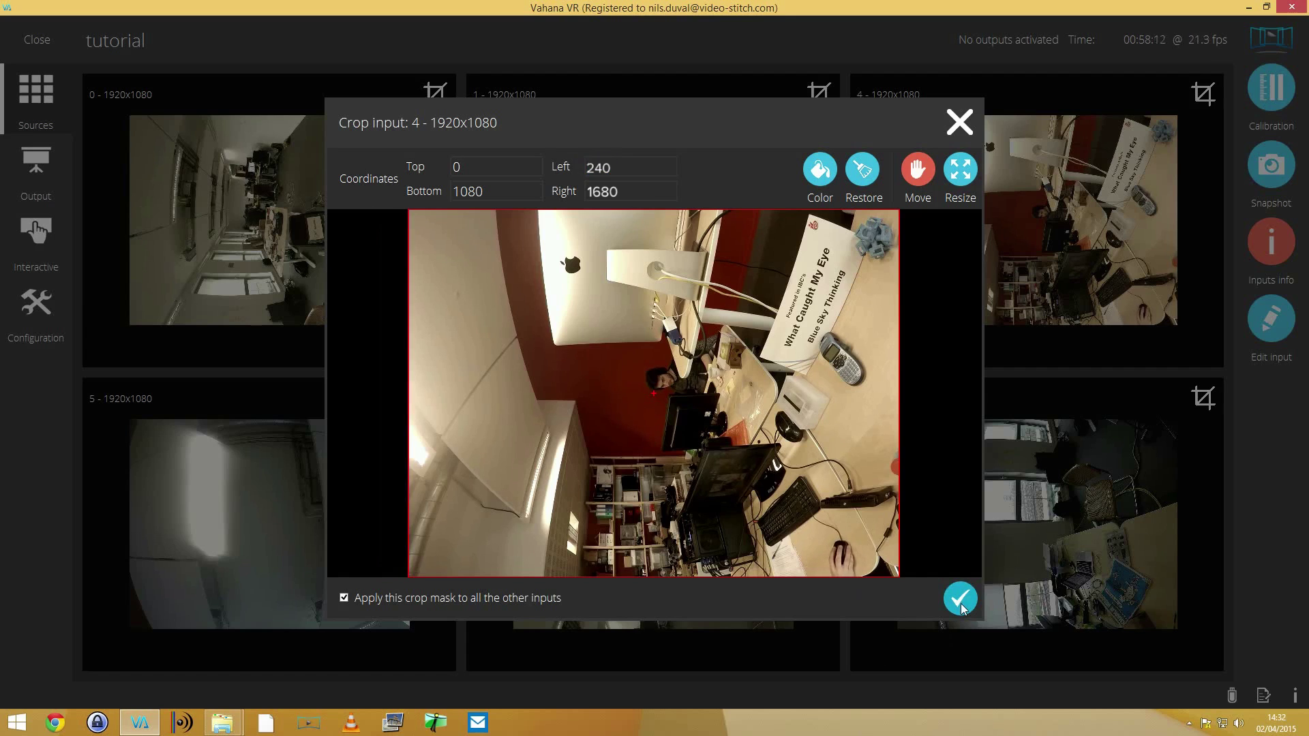
{"action": "left_click", "coordinate": [961, 600]}
{"action": "left_click", "coordinate": [651, 435]}
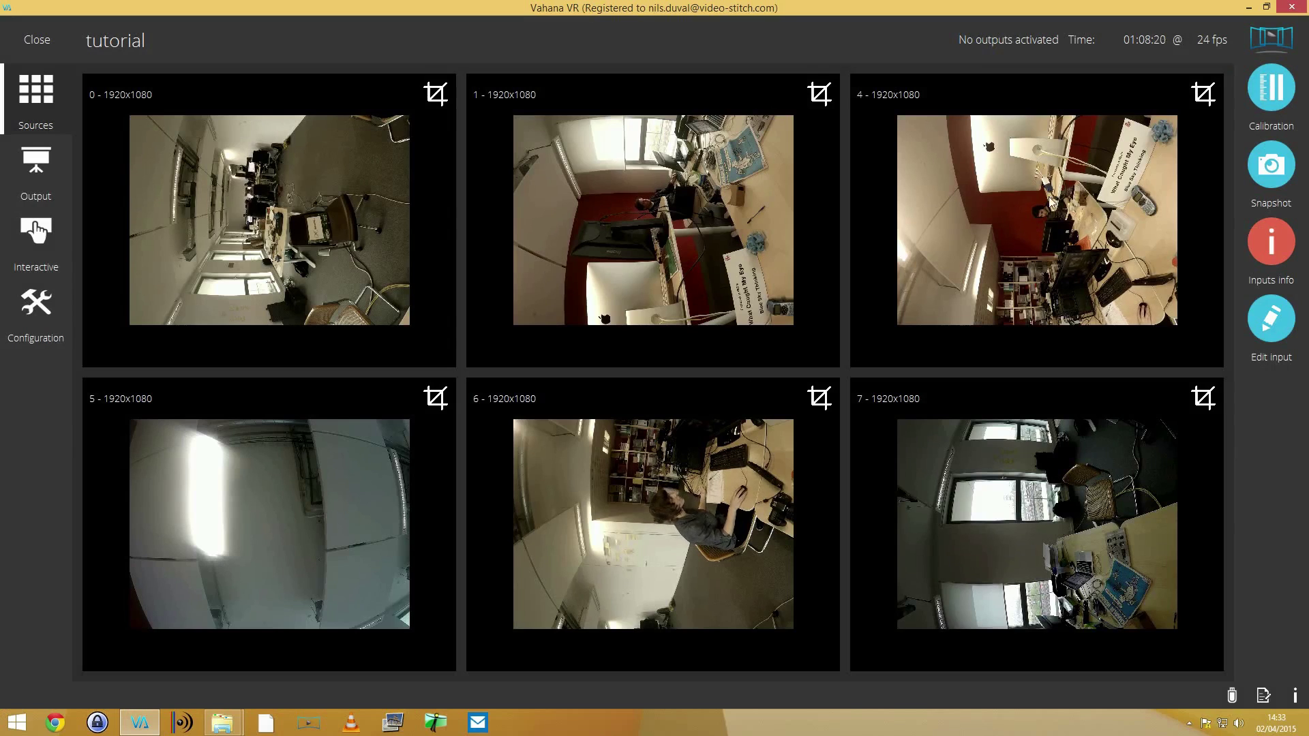
- Calibrate the camera inputs and reorient the stitched panorama so the room is upright with a level horizon
{"action": "left_click", "coordinate": [1265, 91]}
{"action": "left_click", "coordinate": [1265, 91]}
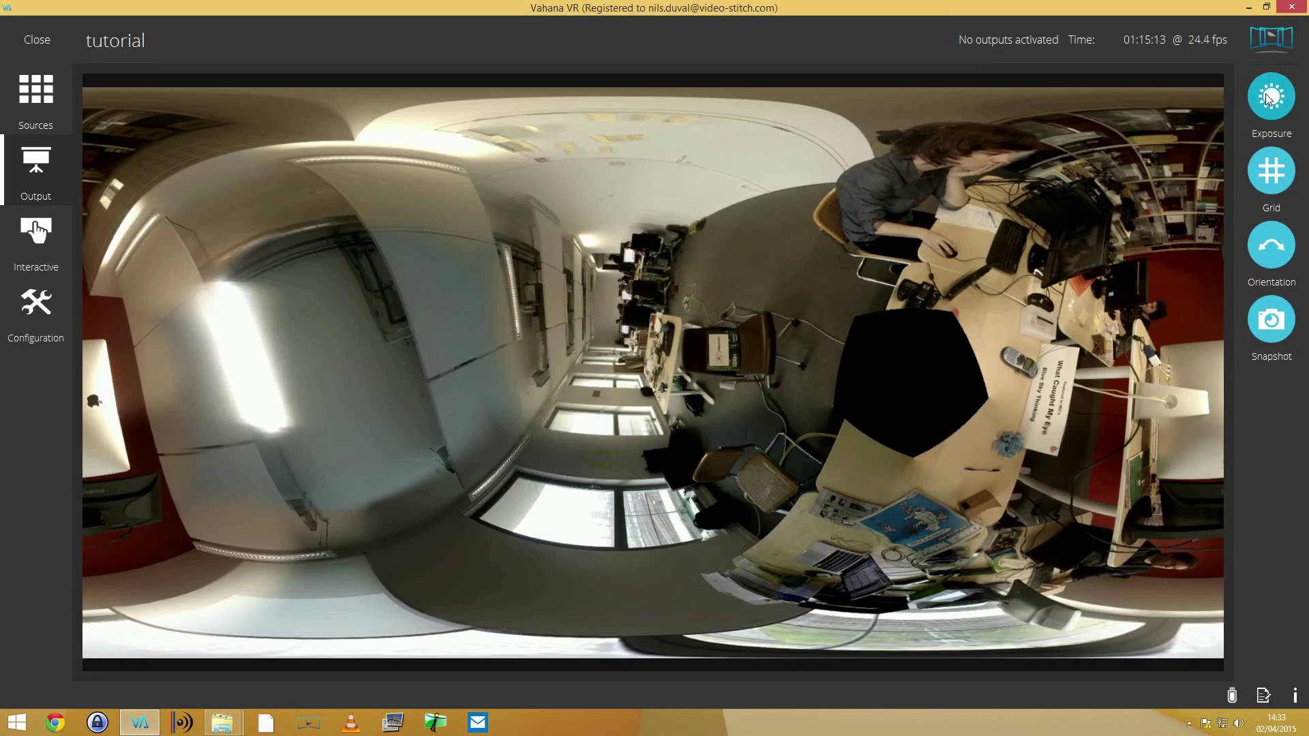
{"action": "left_click", "coordinate": [1271, 244]}
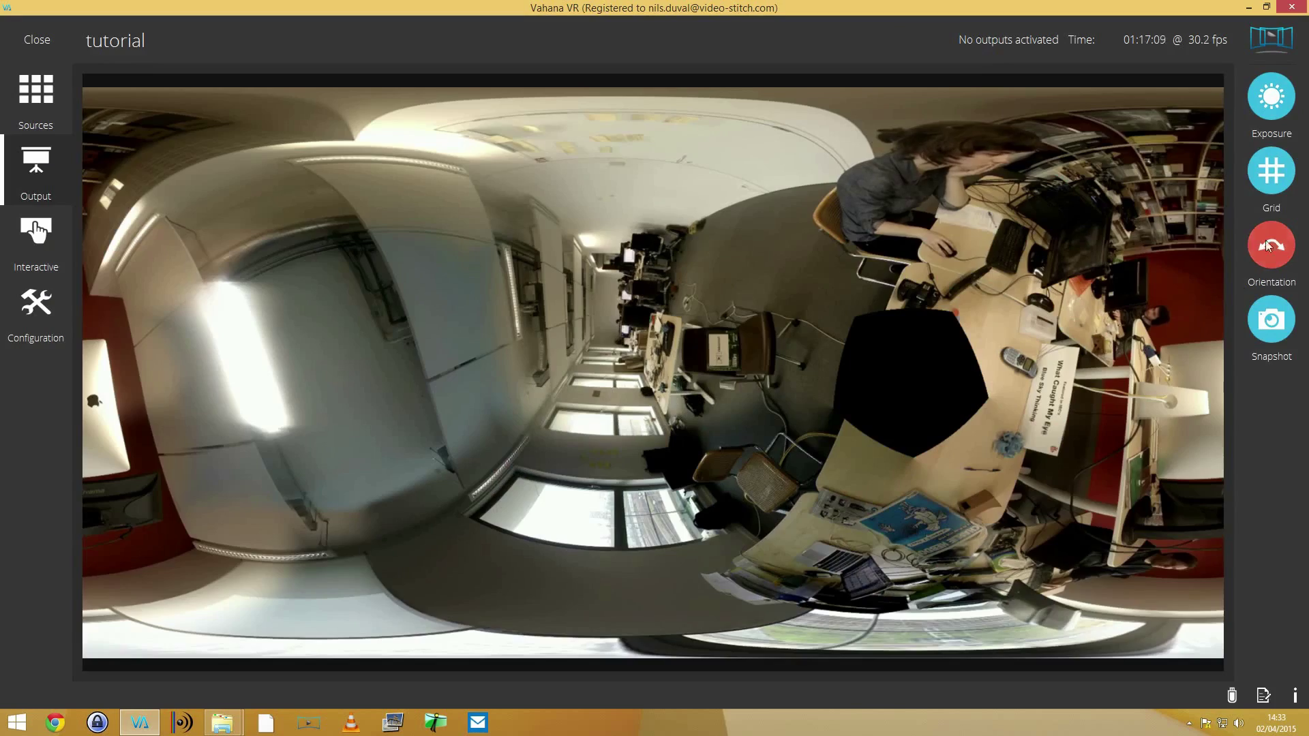
{"action": "mouse_move", "coordinate": [866, 205]}
{"action": "left_mouse_down"}
{"action": "mouse_move", "coordinate": [807, 325]}
{"action": "mouse_move", "coordinate": [783, 314]}
{"action": "mouse_move", "coordinate": [669, 383]}
{"action": "mouse_move", "coordinate": [683, 391]}
{"action": "mouse_move", "coordinate": [669, 411]}
{"action": "mouse_move", "coordinate": [1074, 510]}
{"action": "mouse_move", "coordinate": [817, 511]}
{"action": "left_mouse_up"}
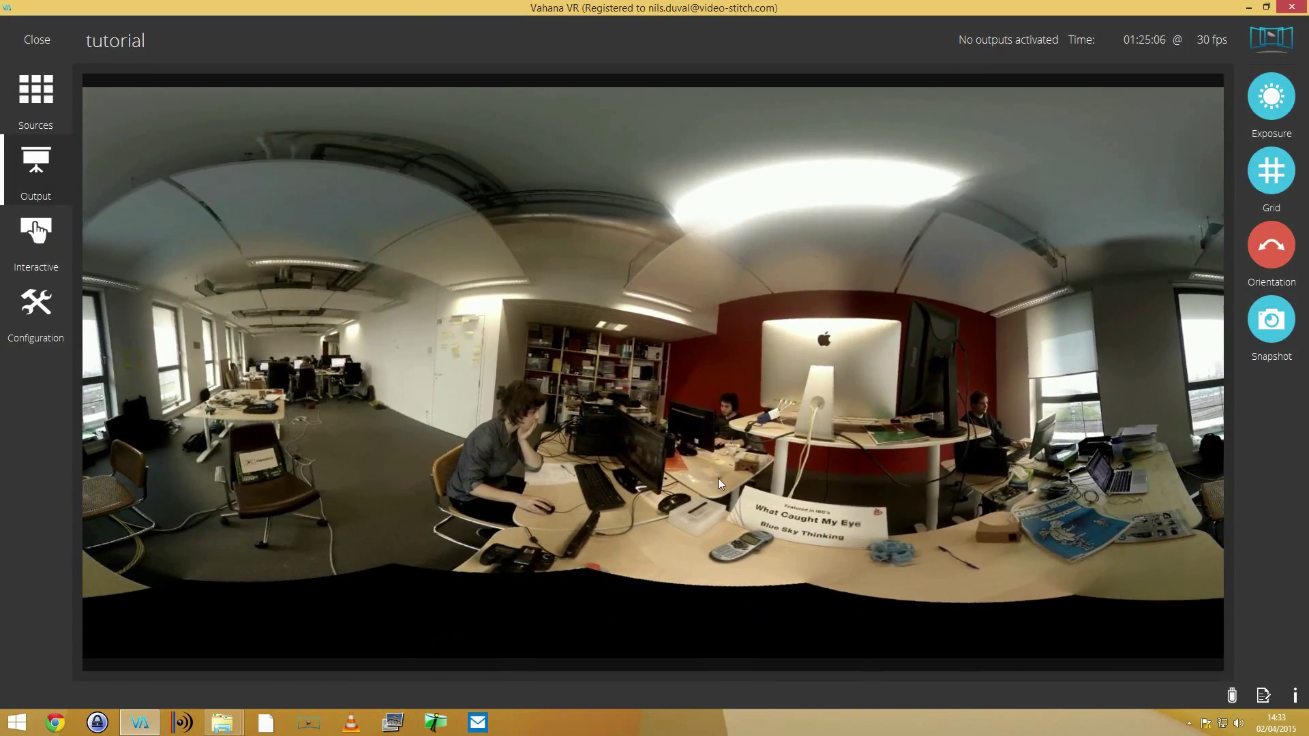
{"action": "left_click_drag", "start_coordinate": [260, 509], "coordinate": [296, 546]}
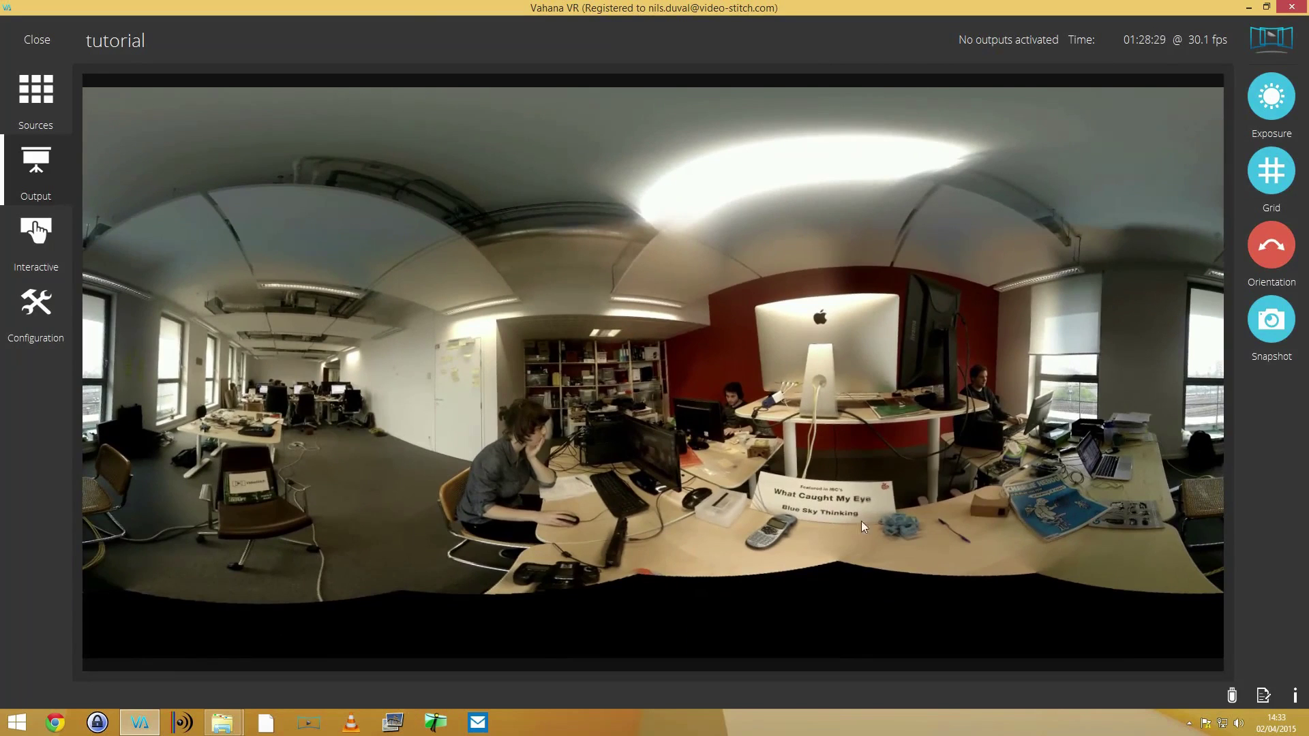
{"action": "left_click_drag", "start_coordinate": [1037, 483], "coordinate": [1039, 497]}
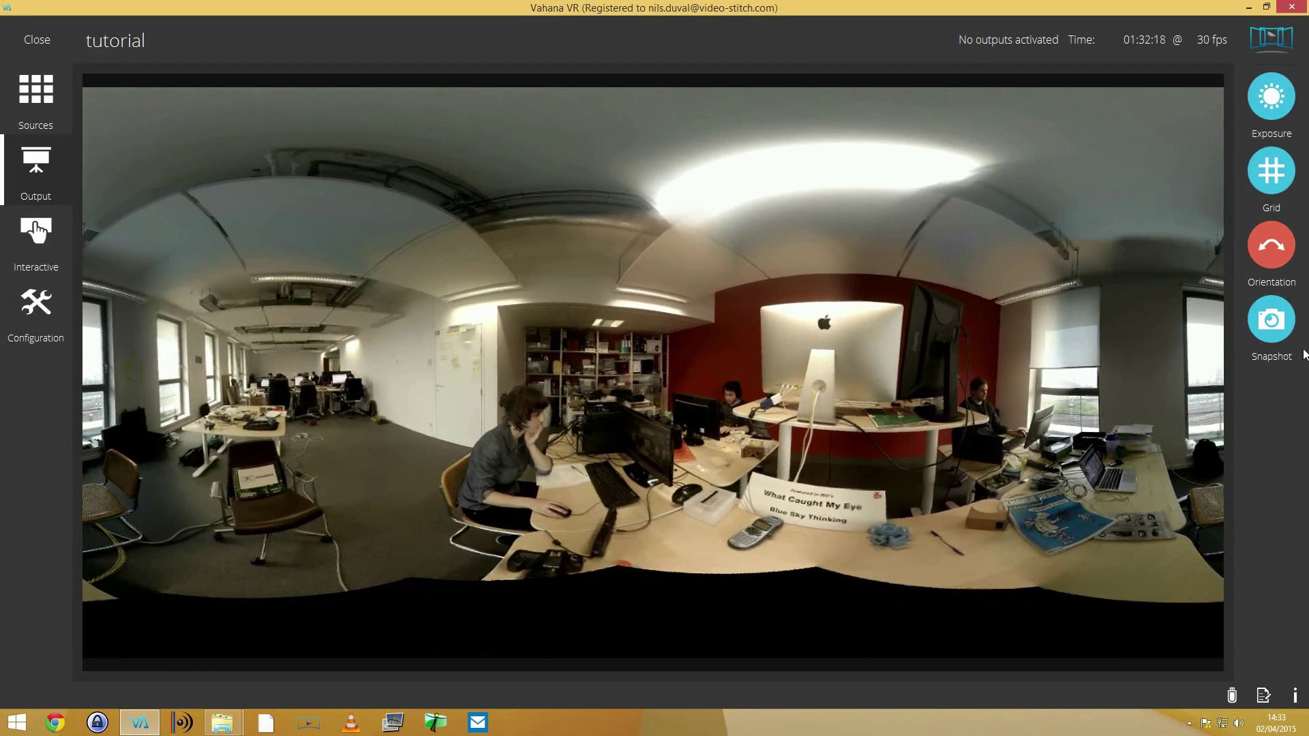
{"action": "left_click", "coordinate": [1272, 259]}
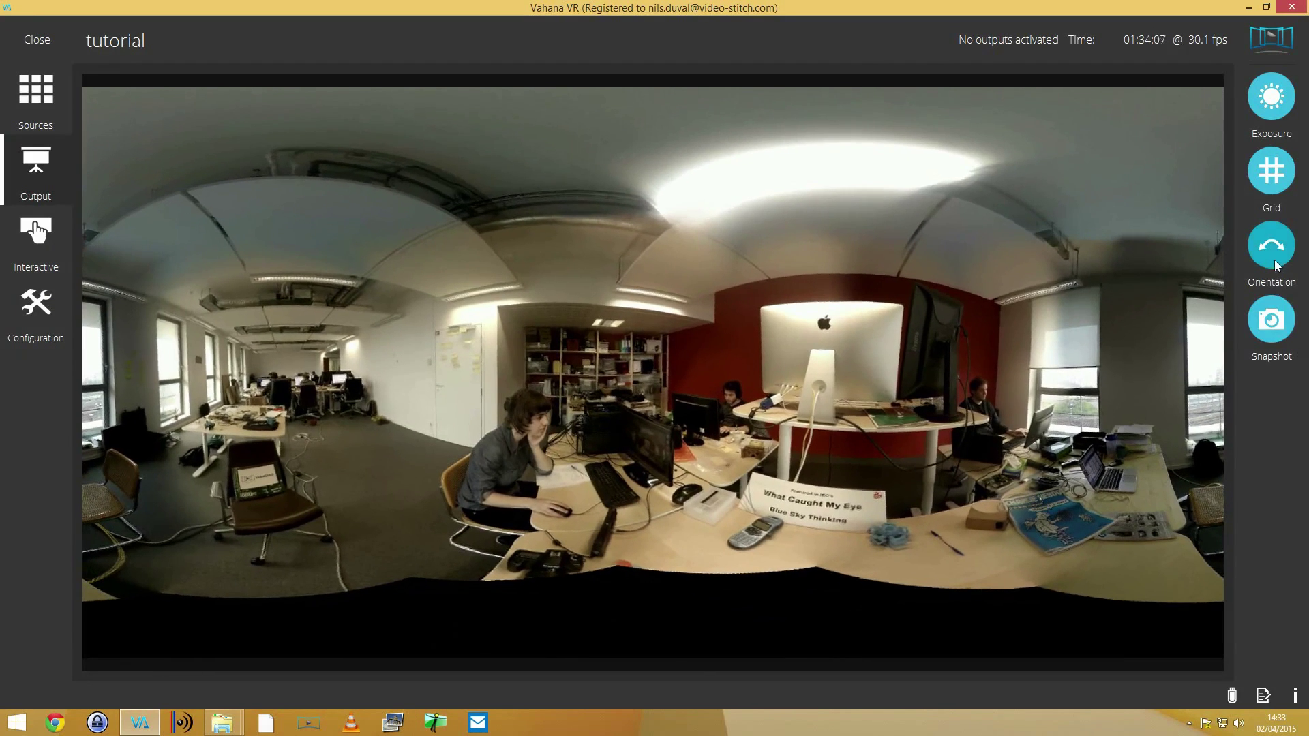
- Adjust the panorama's exposure compensation and look around the room in the interactive view
{"action": "left_click", "coordinate": [1269, 114]}
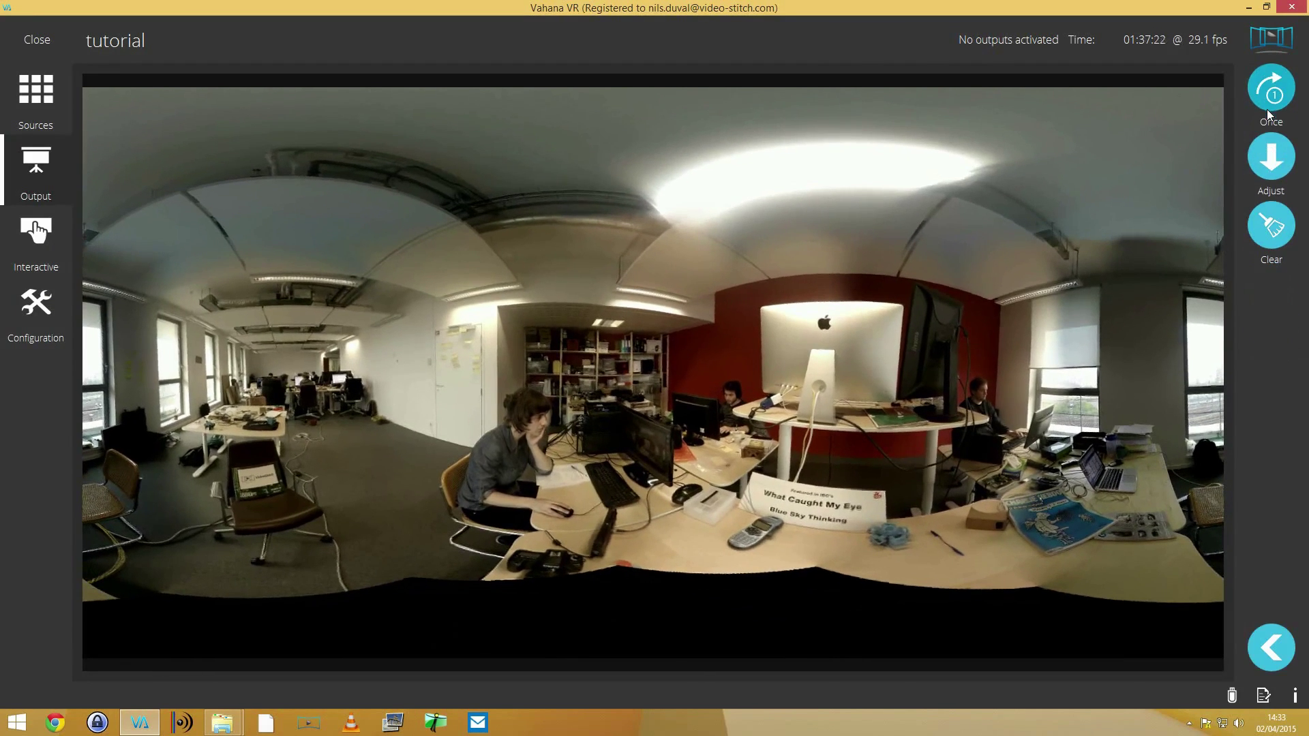
{"action": "left_click", "coordinate": [1272, 158]}
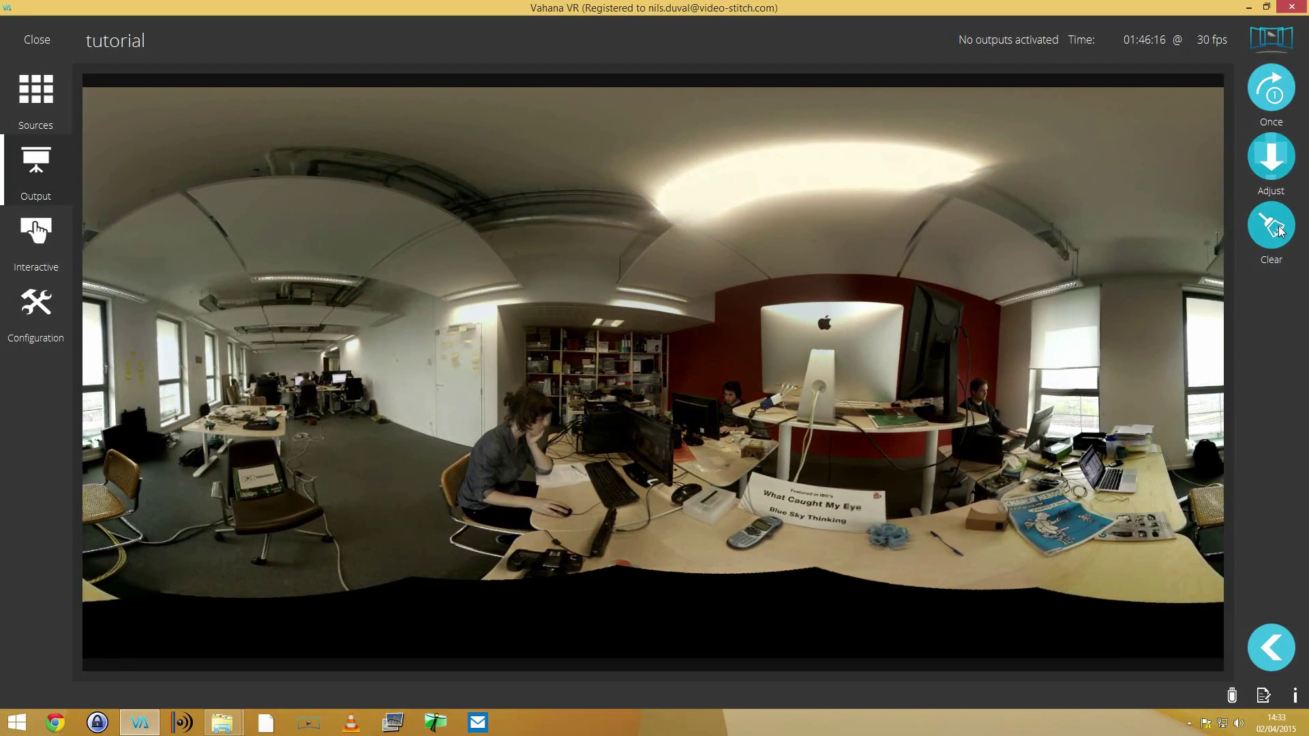
{"action": "left_click", "coordinate": [46, 257]}
{"action": "left_click_drag", "start_coordinate": [1000, 367], "coordinate": [982, 447]}
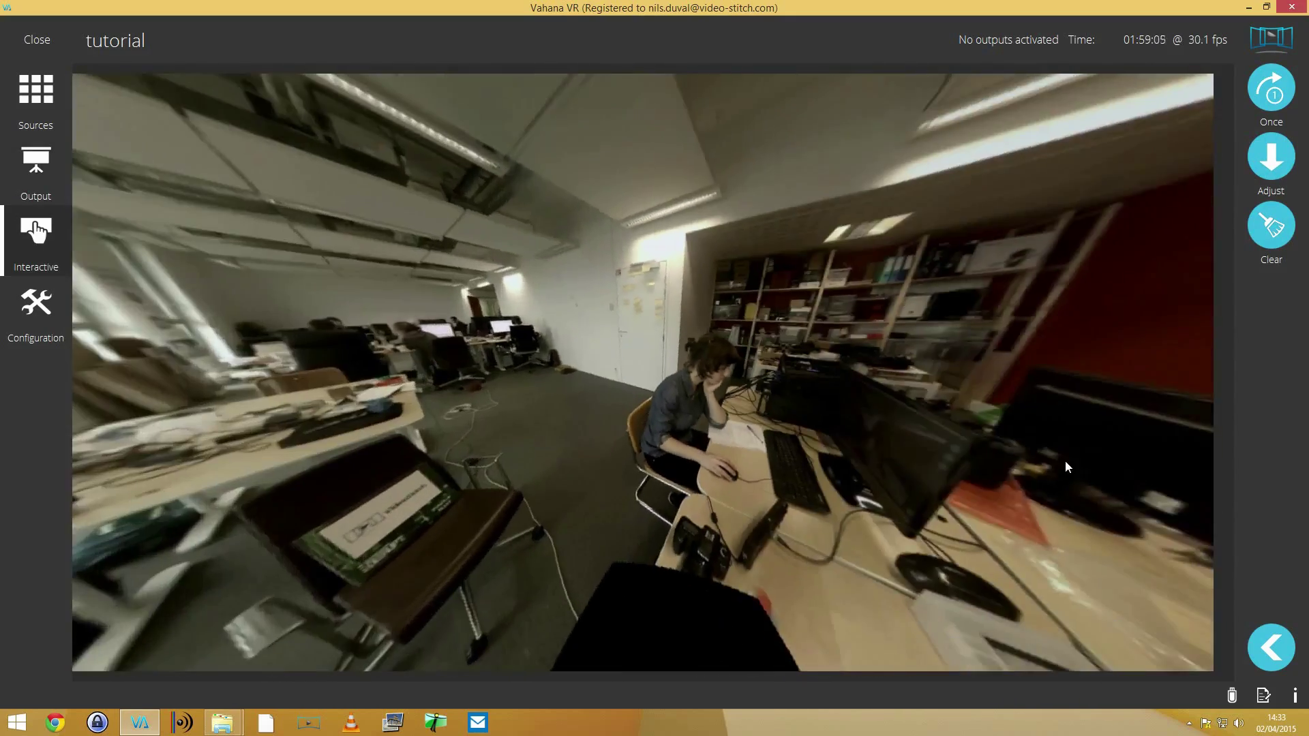
{"action": "left_click_drag", "start_coordinate": [1064, 460], "coordinate": [727, 448]}
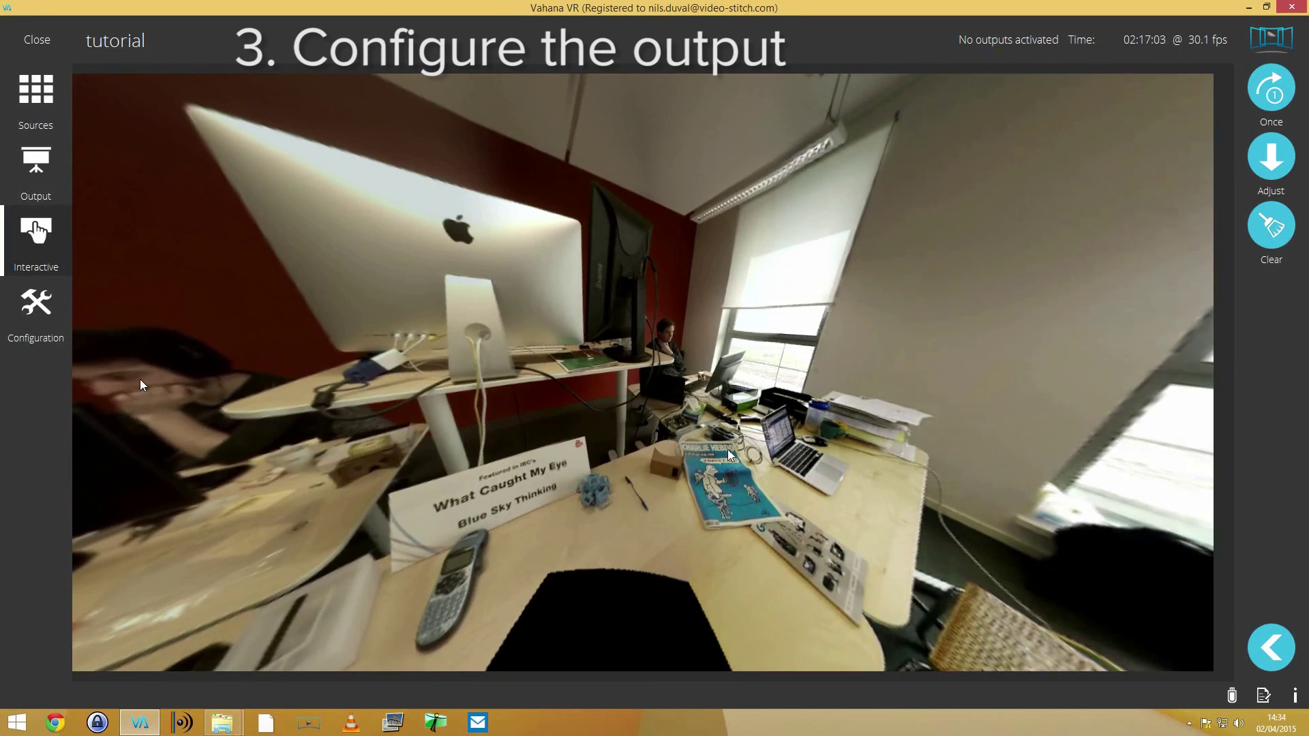
- Review the output panorama, then examine the Panorama and Calibration configuration settings
{"action": "left_click", "coordinate": [38, 186]}
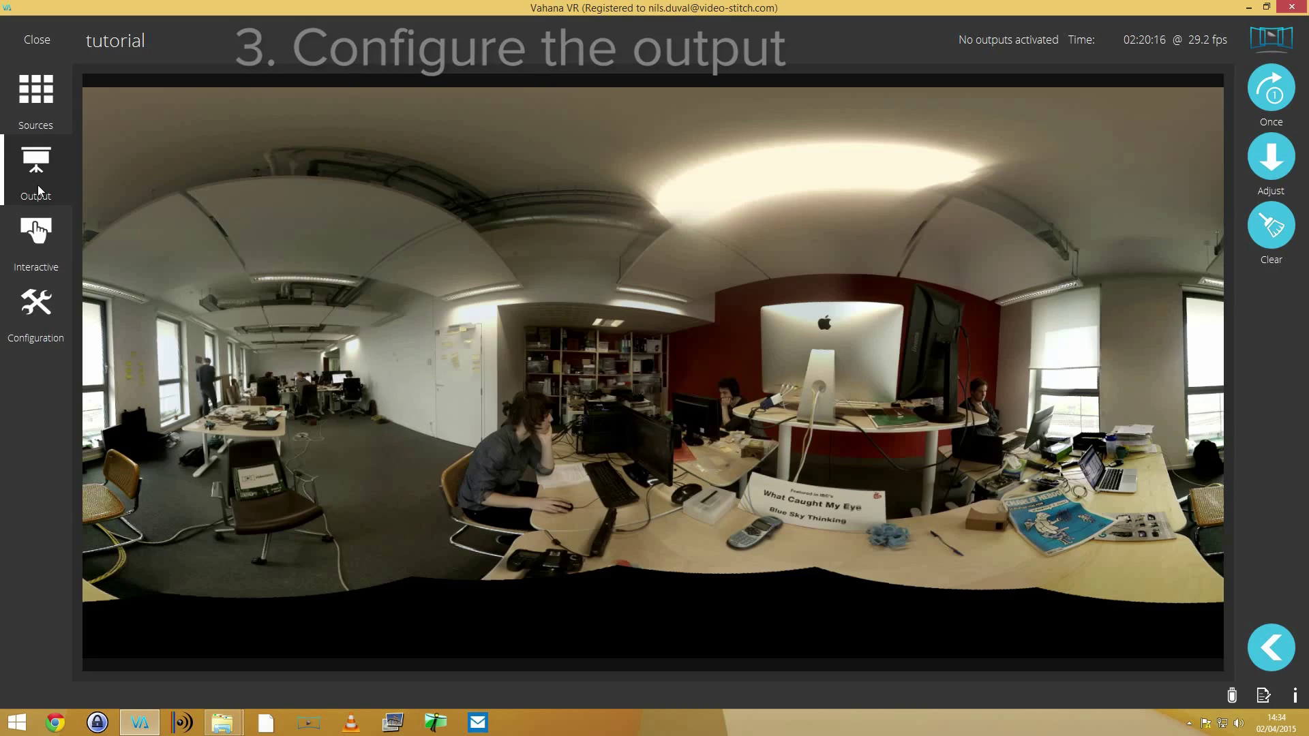
{"action": "left_click", "coordinate": [37, 313]}
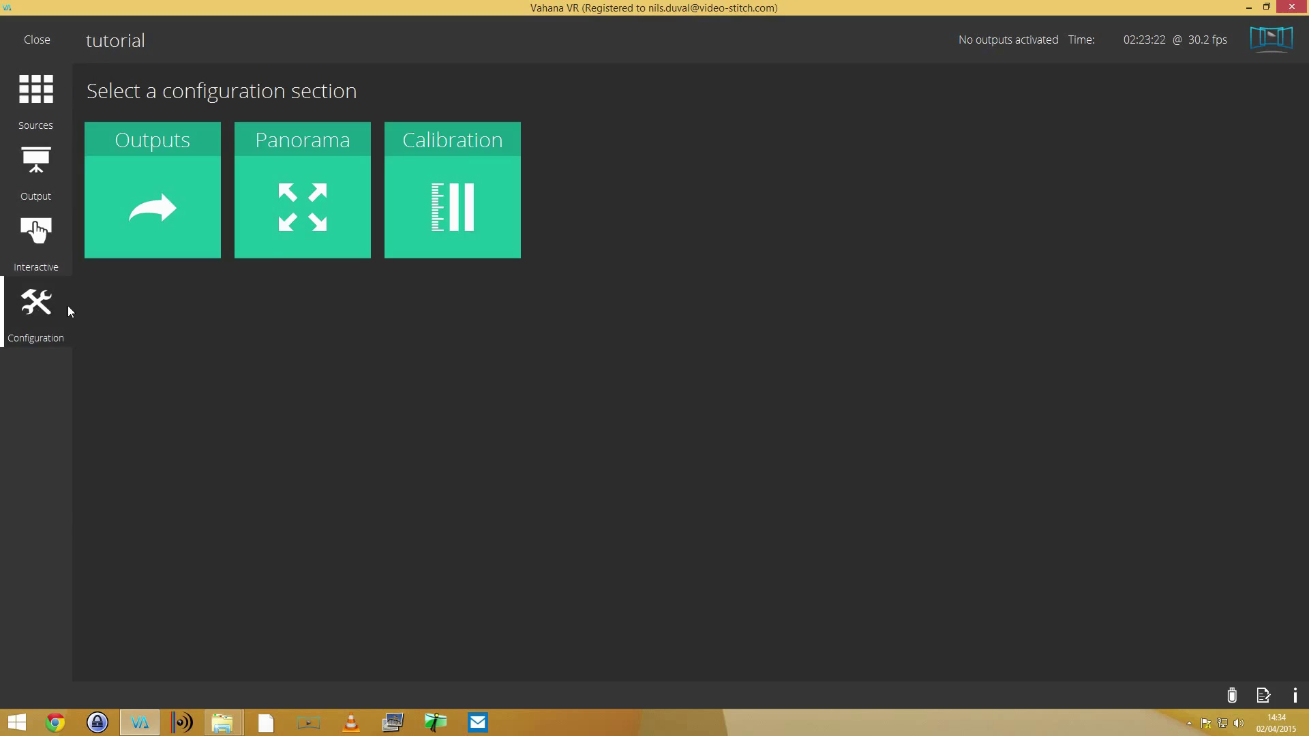
{"action": "left_click", "coordinate": [280, 206]}
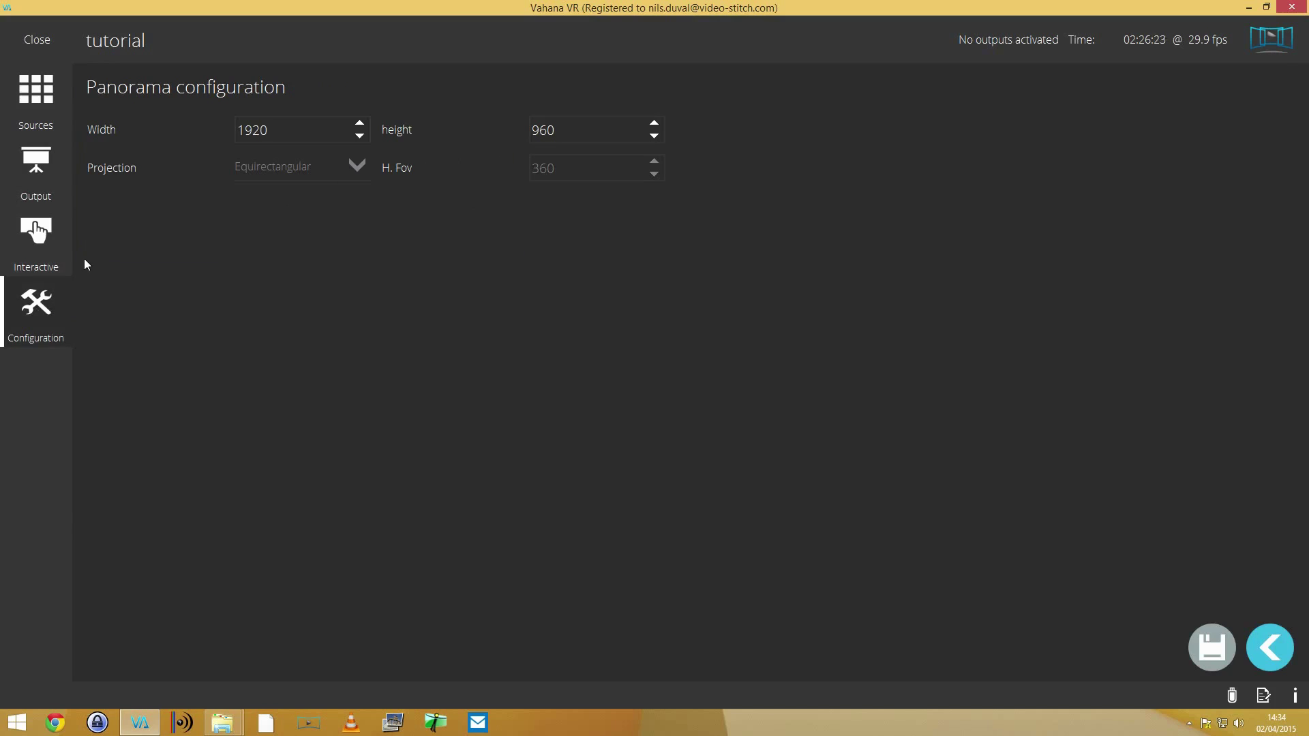
{"action": "left_click", "coordinate": [1274, 653]}
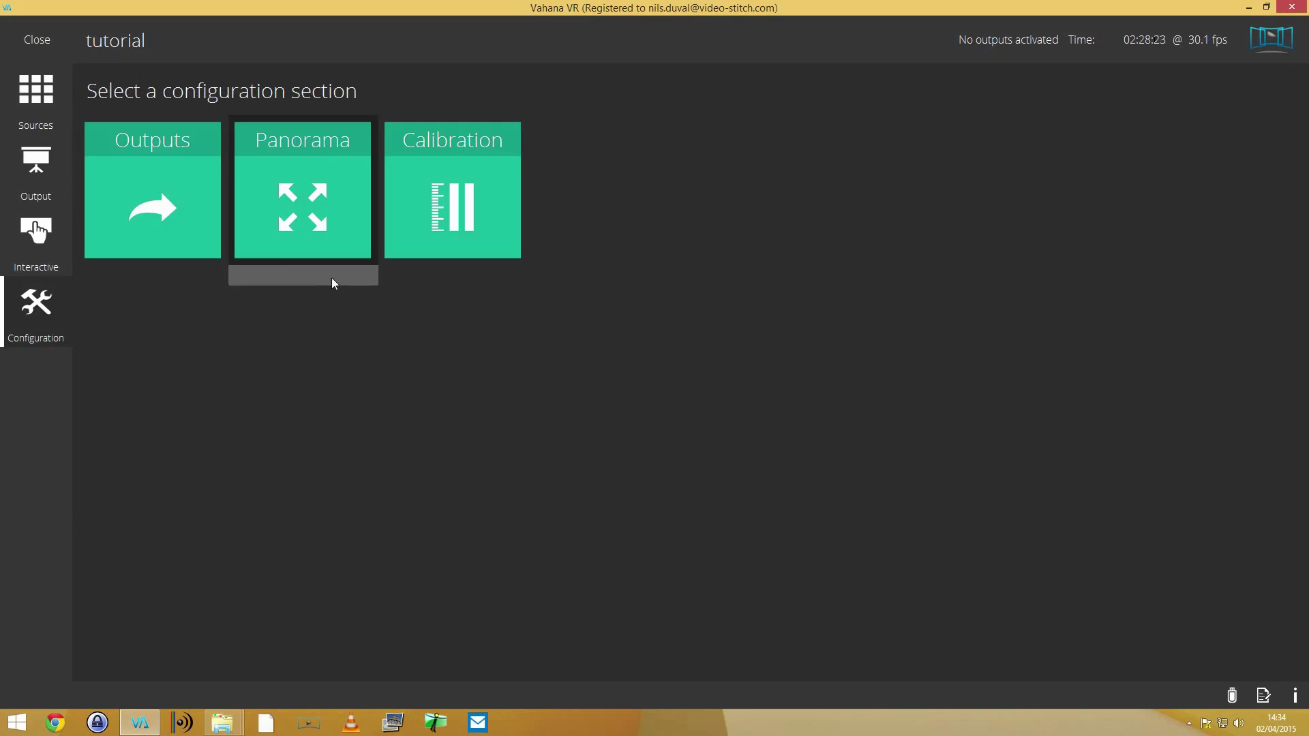
{"action": "left_click", "coordinate": [441, 223]}
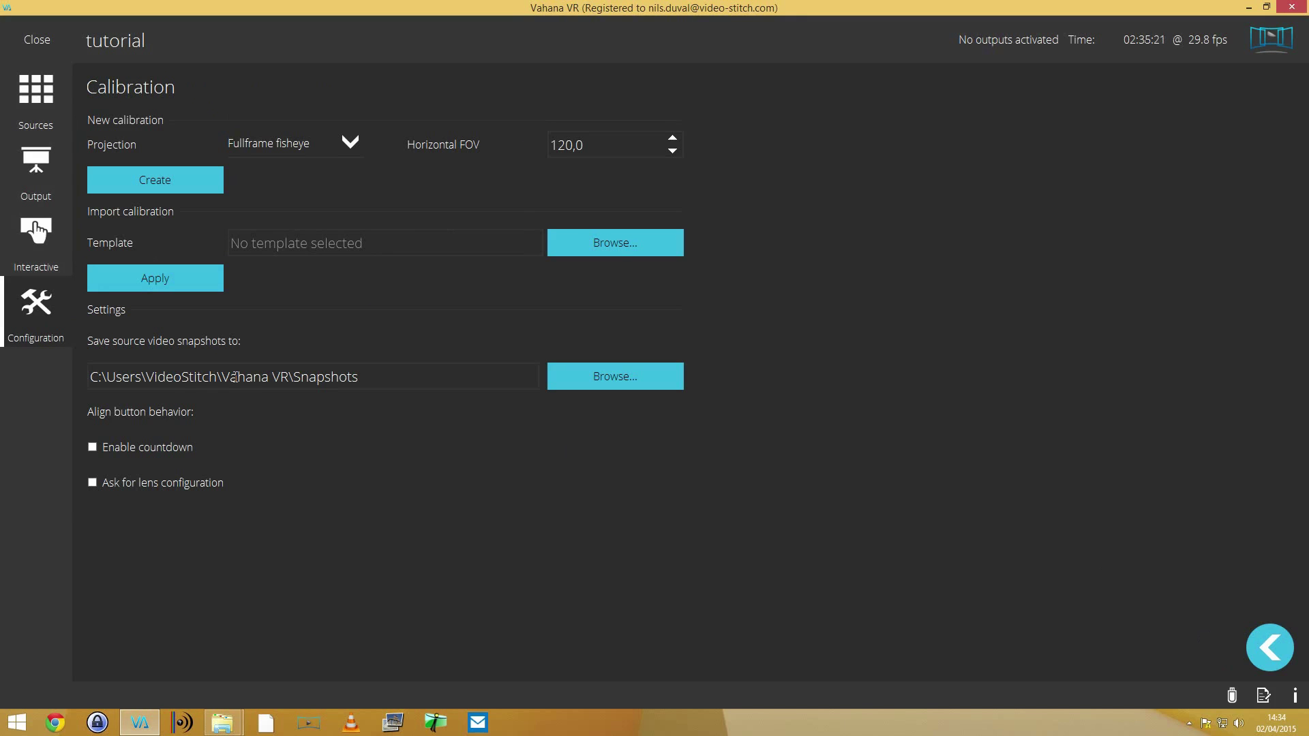
{"action": "left_click", "coordinate": [1242, 645]}
- Add an HDD file output with the default h264 and mp4 settings and save it to the outputs
{"action": "left_click", "coordinate": [180, 245]}
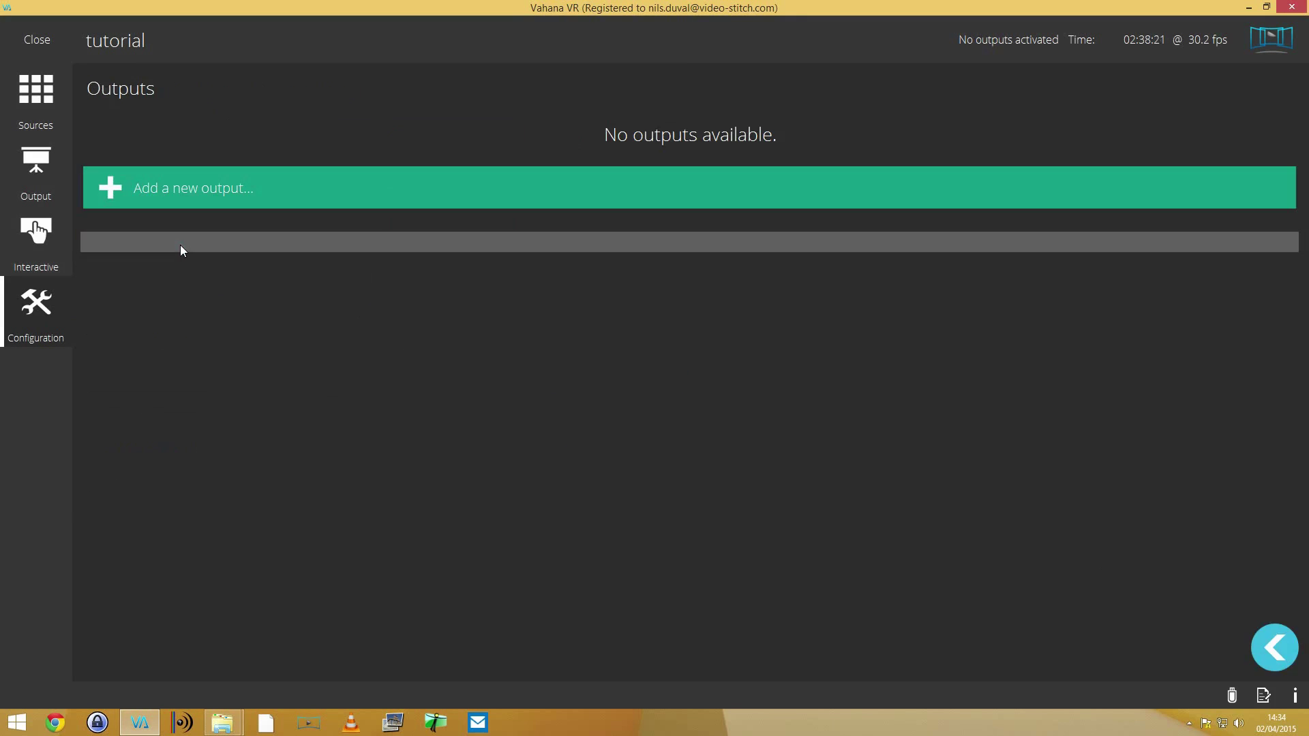
{"action": "left_click", "coordinate": [121, 191]}
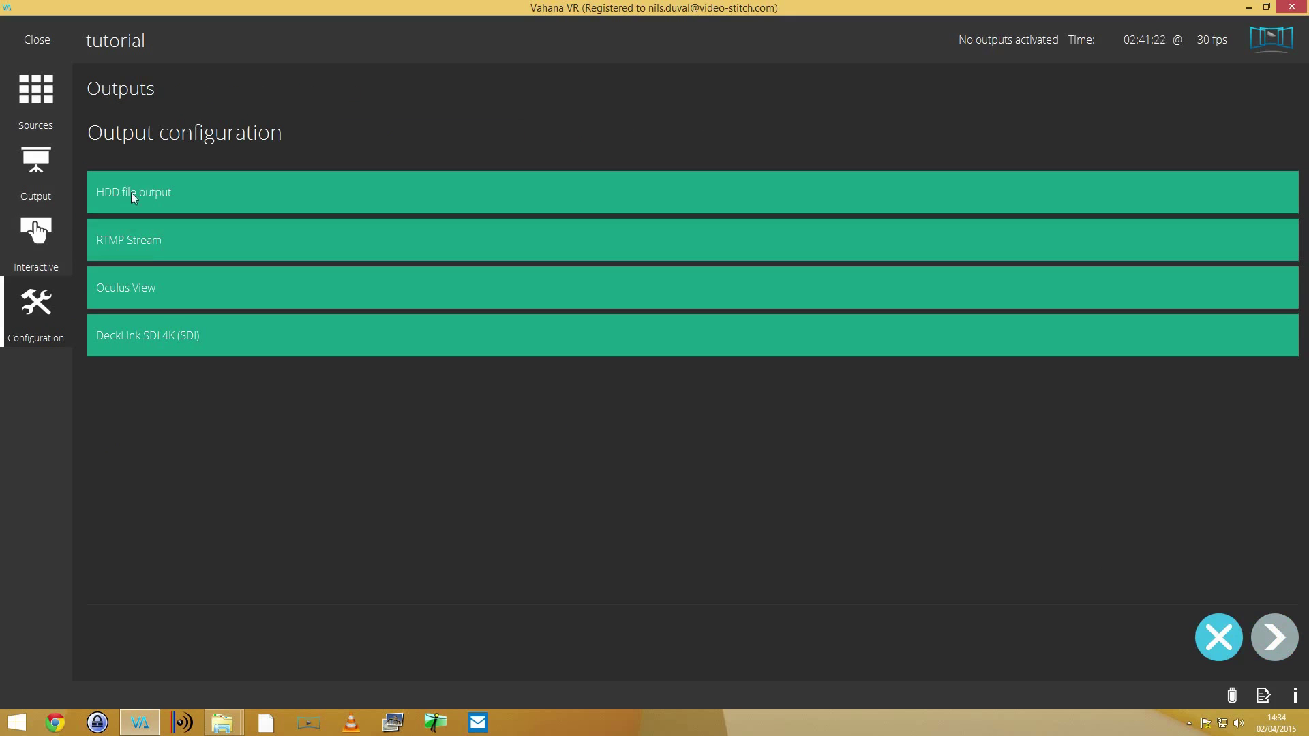
{"action": "left_click", "coordinate": [174, 202]}
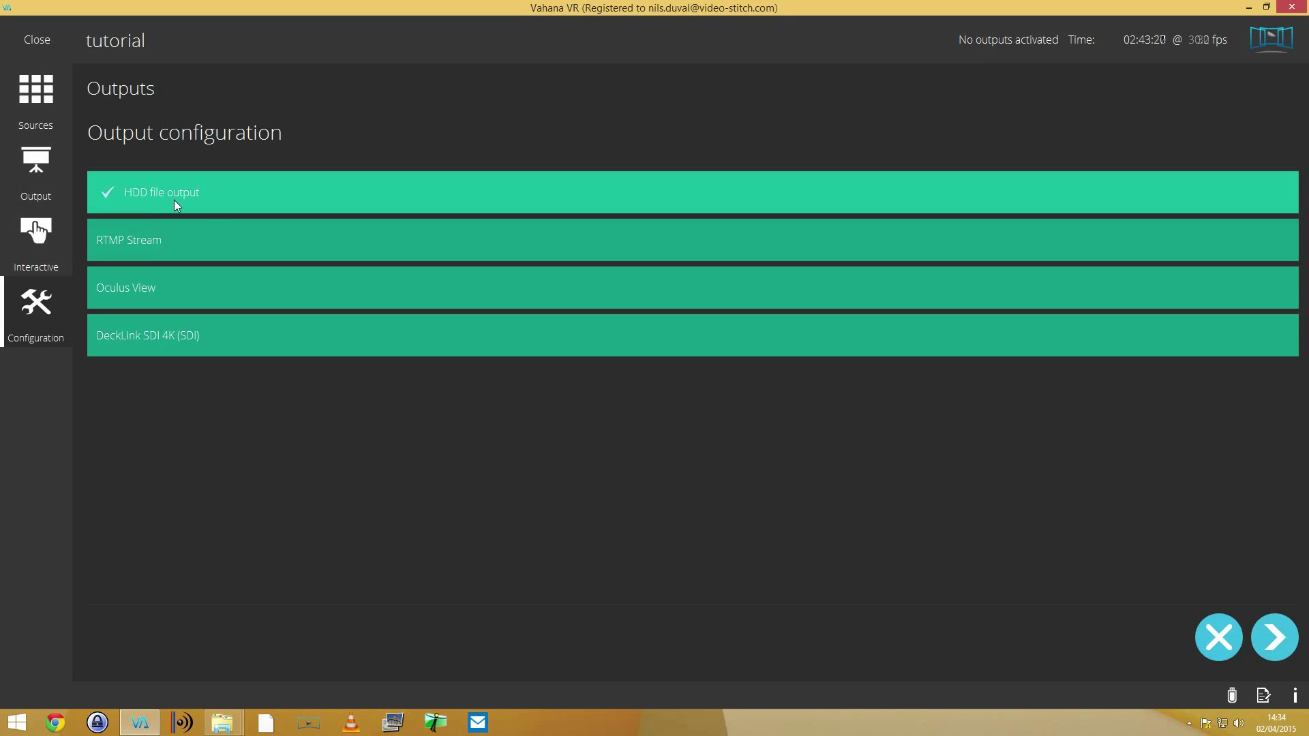
{"action": "left_click", "coordinate": [1293, 644]}
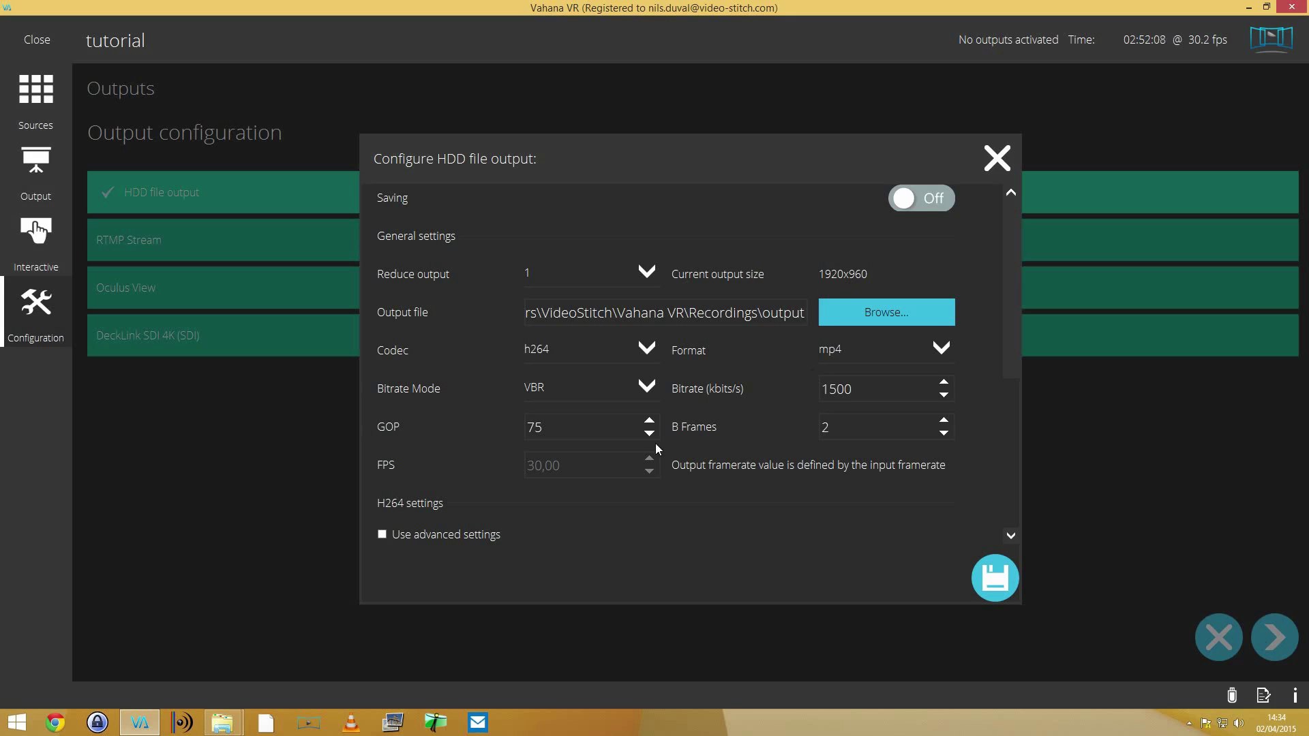
{"action": "left_click", "coordinate": [991, 585]}
{"action": "left_click", "coordinate": [583, 435]}
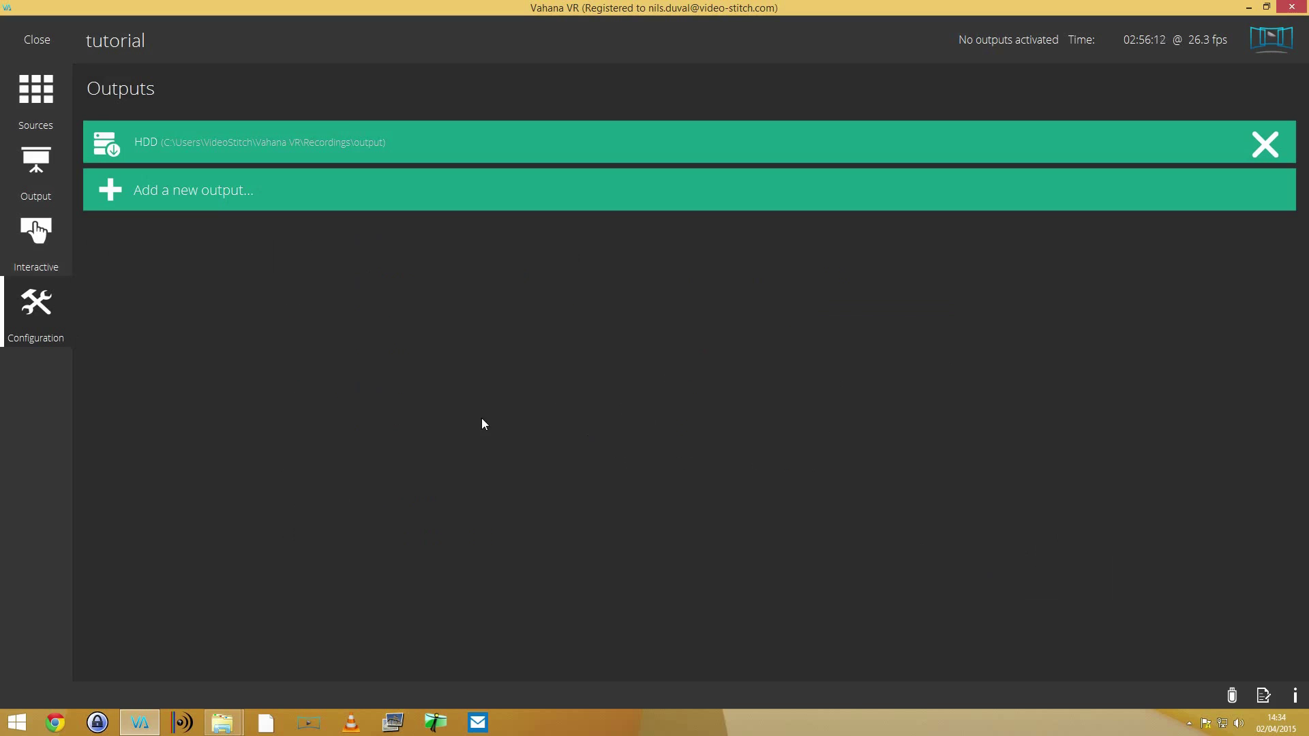
- Add an RTMP Stream output using the stream URL rtmp://localhost:1935/live/stream and save it
{"action": "left_click", "coordinate": [202, 190]}
{"action": "left_click", "coordinate": [191, 244]}
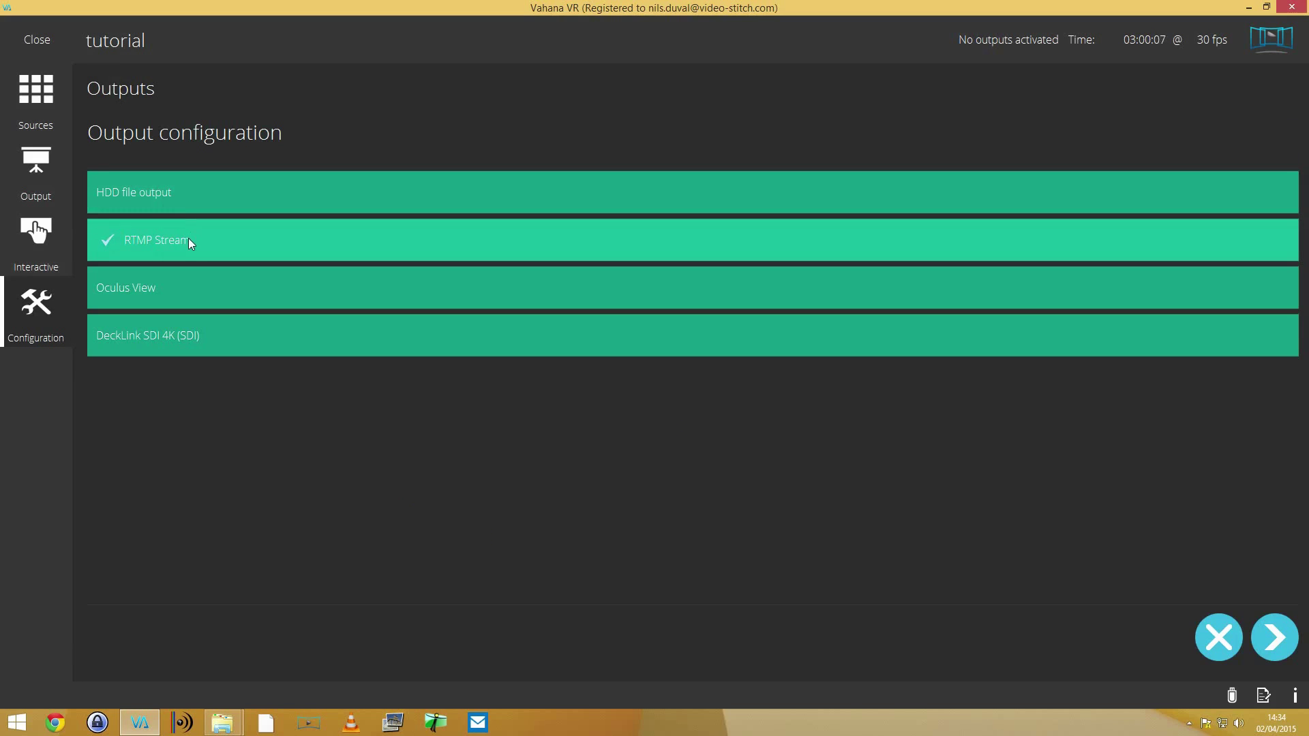
{"action": "left_click", "coordinate": [1276, 640]}
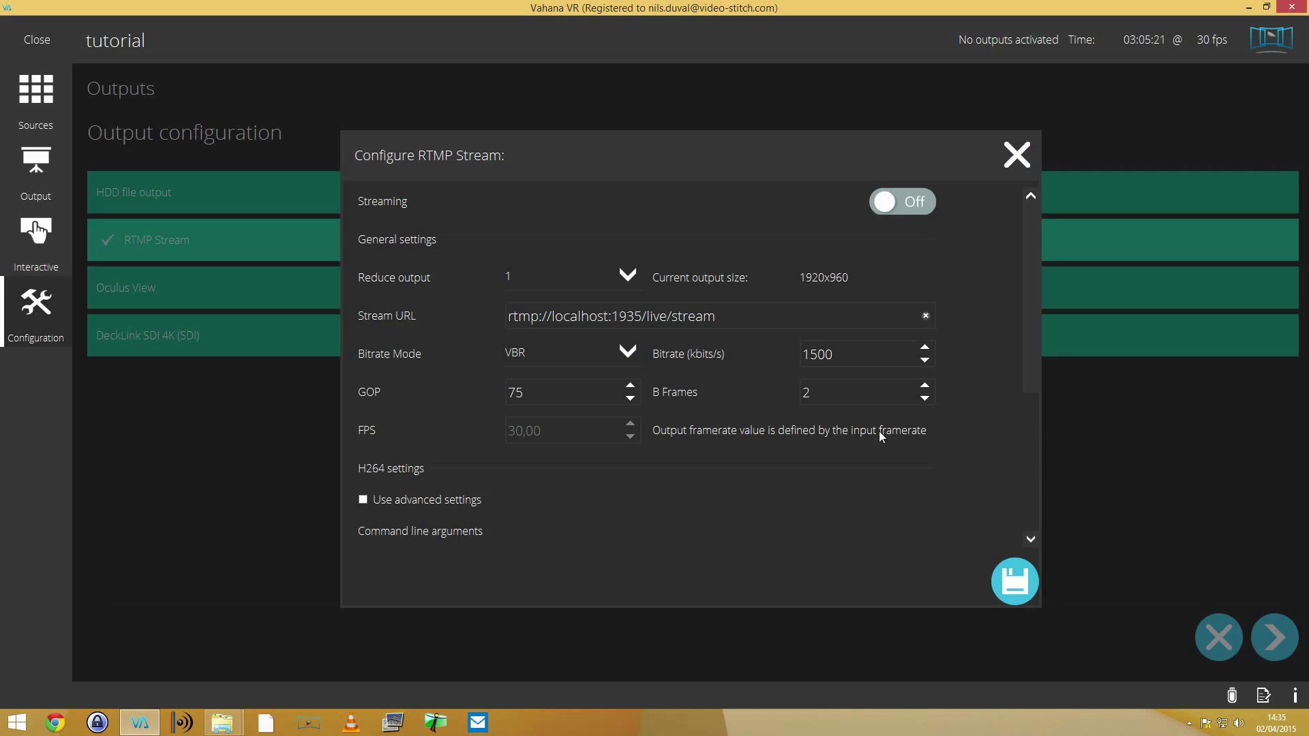
{"action": "triple_click", "coordinate": [773, 318]}
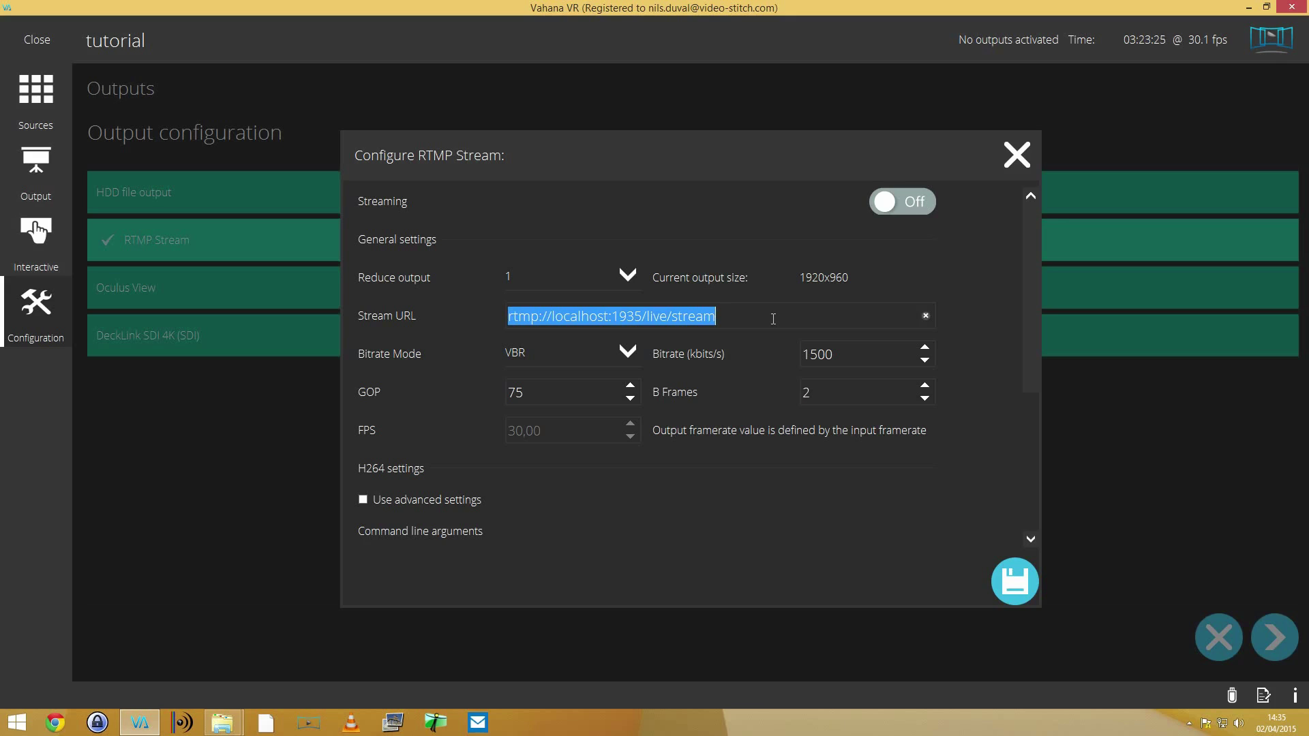
{"action": "left_click", "coordinate": [773, 318]}
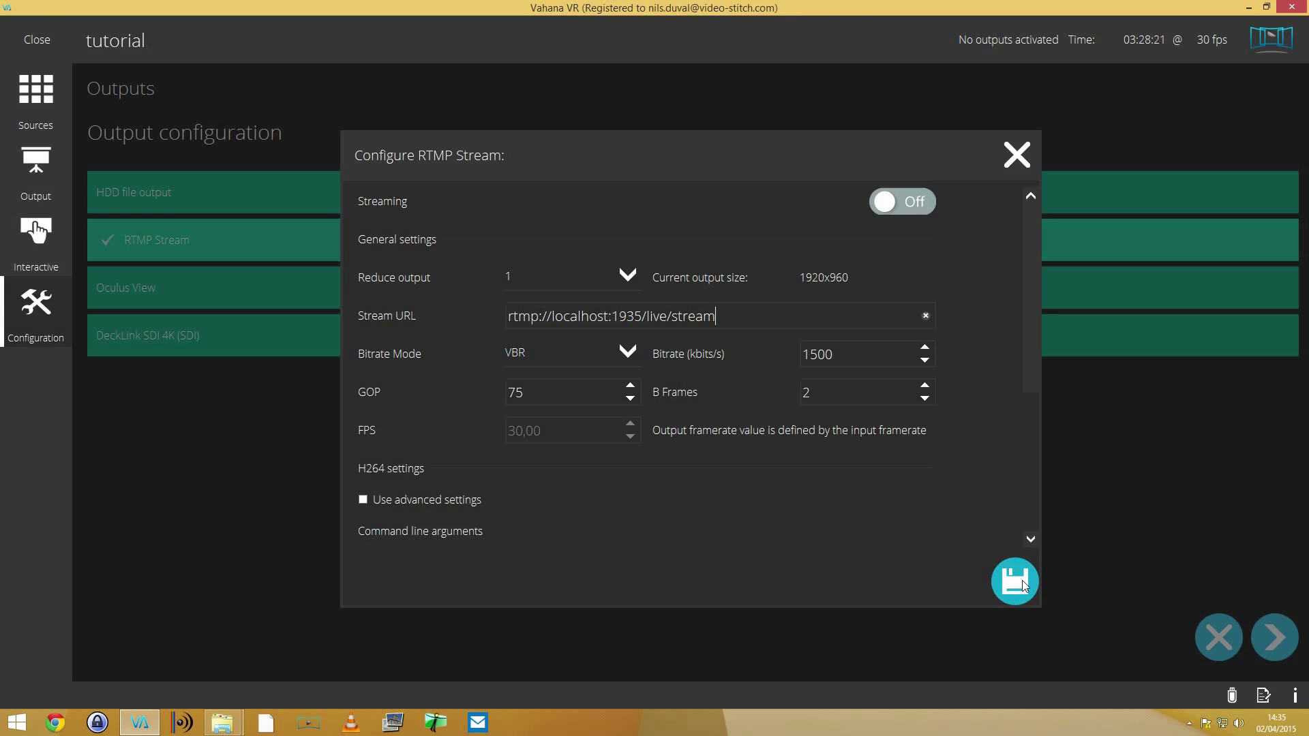
{"action": "left_click", "coordinate": [1021, 580]}
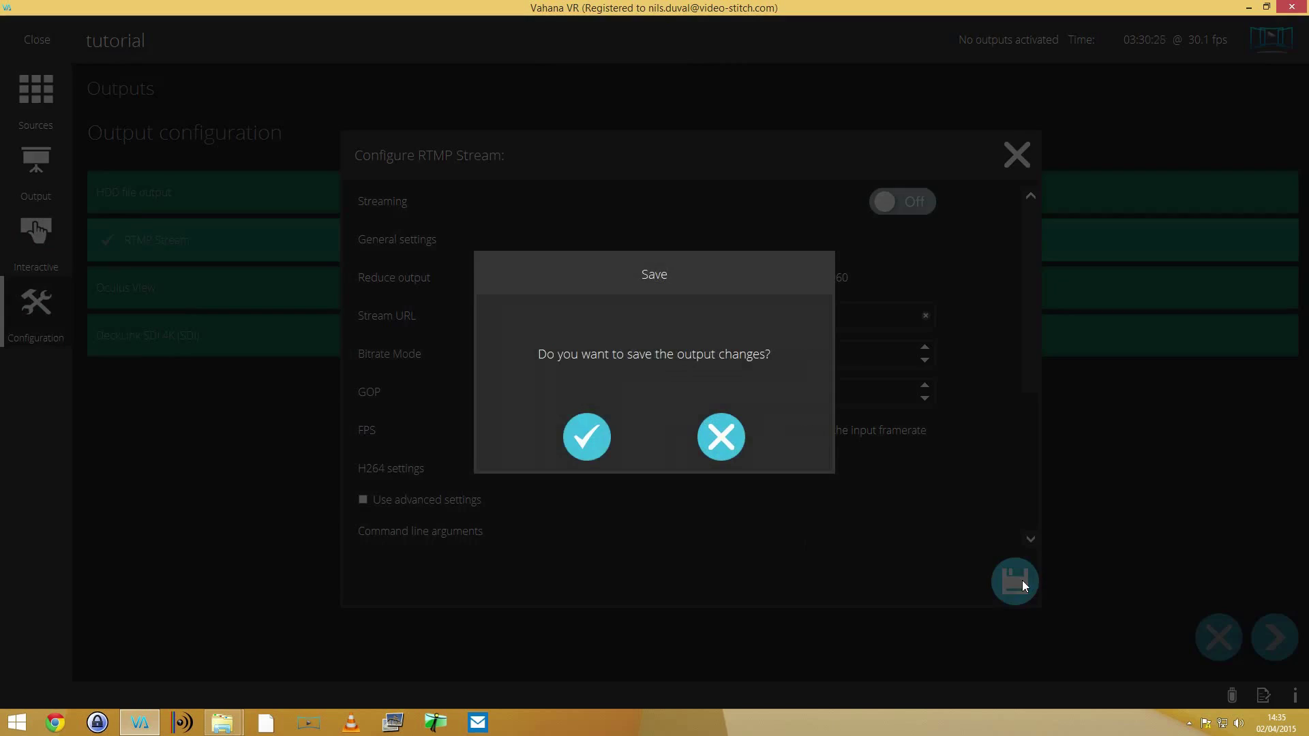
{"action": "left_click", "coordinate": [596, 428]}
- Add an Oculus View output, keeping its adaptation and interactive view synchronization options enabled, and save it
{"action": "left_click", "coordinate": [214, 243]}
{"action": "left_click", "coordinate": [133, 288]}
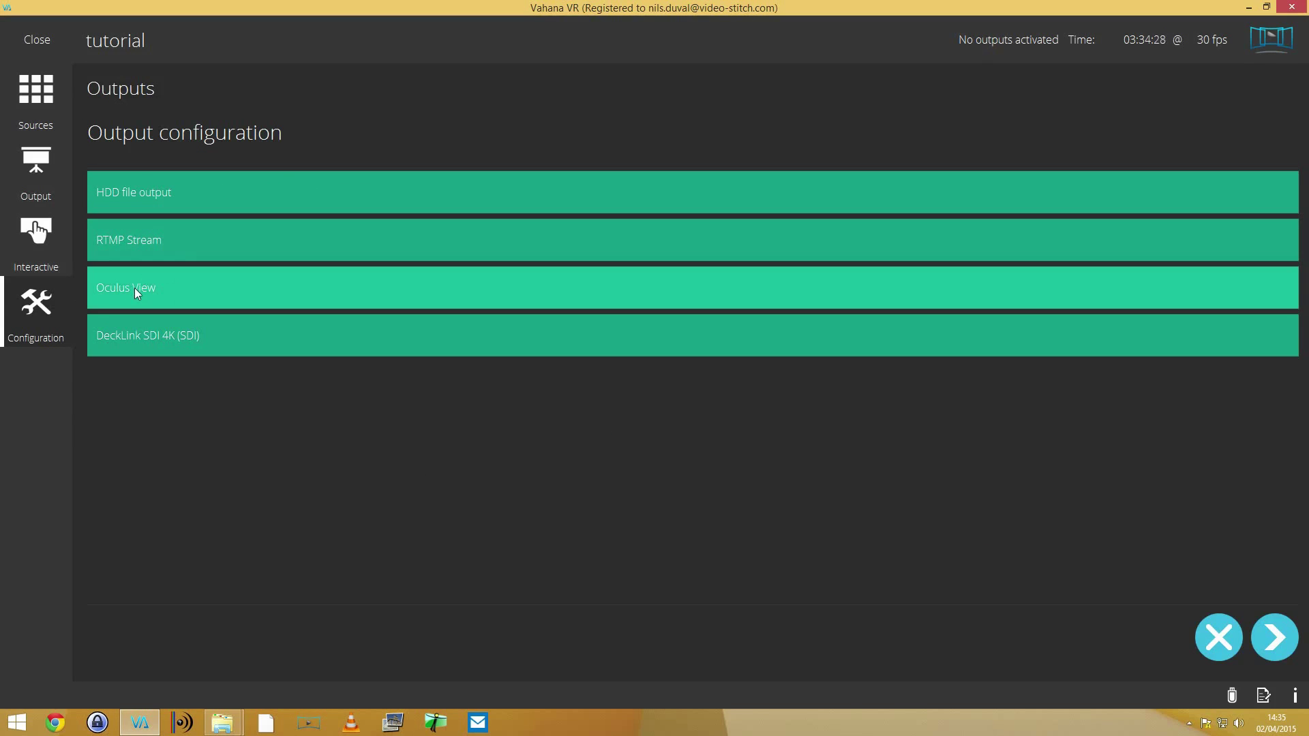
{"action": "left_click", "coordinate": [1274, 637]}
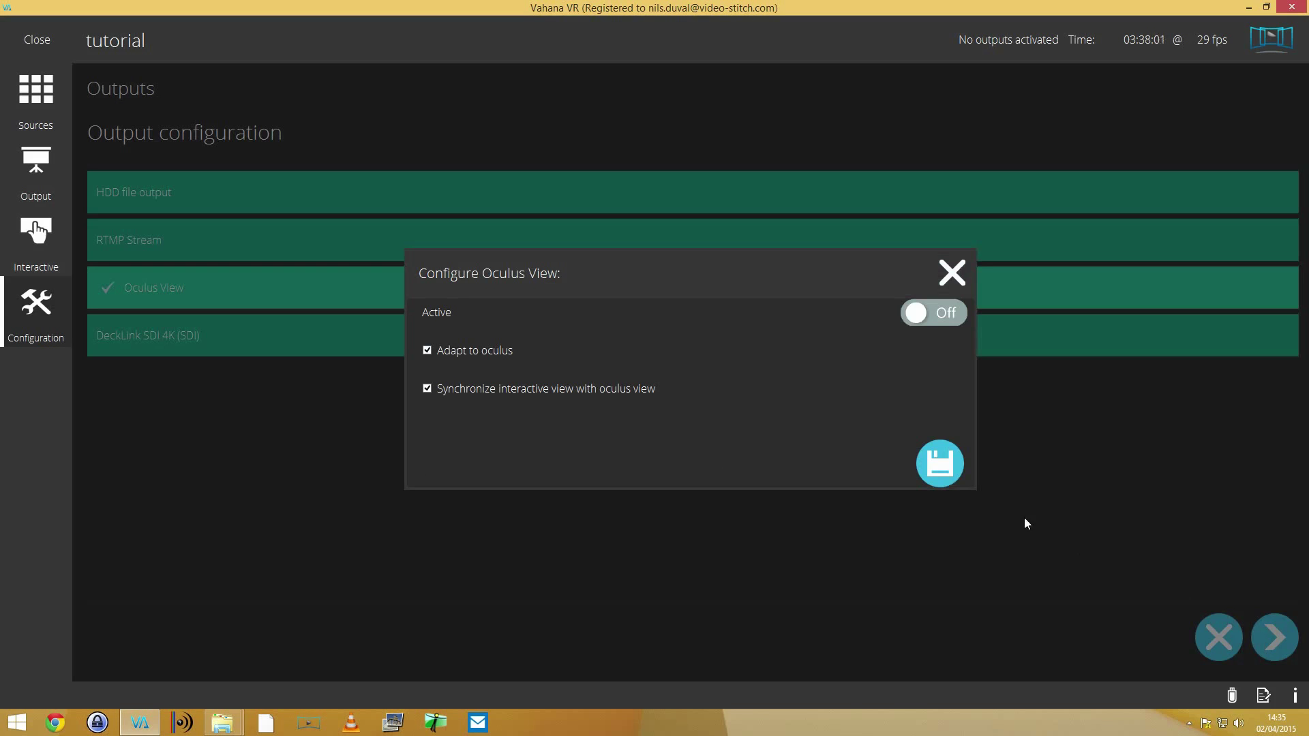
{"action": "left_click", "coordinate": [939, 463]}
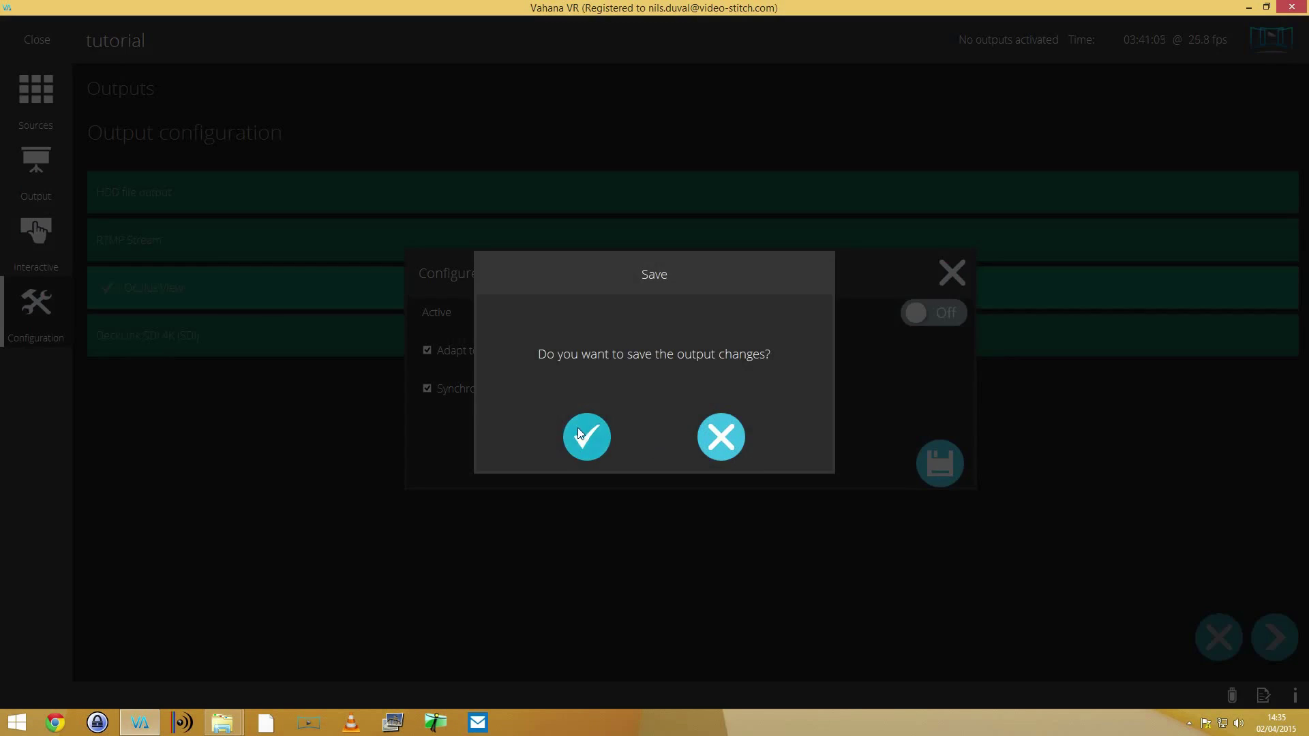
{"action": "left_click", "coordinate": [586, 430]}
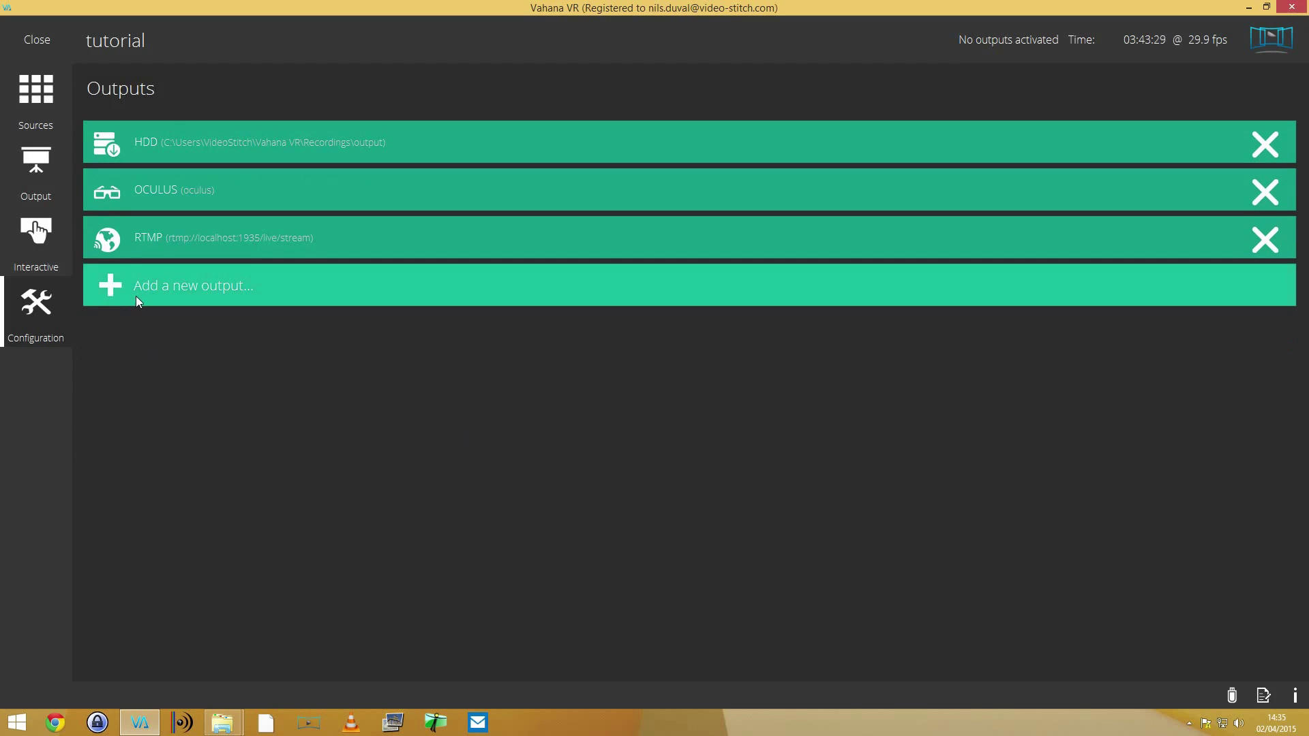
- Add a DeckLink SDI 4K output with the display mode set to 1920x1080 30fps and save it
{"action": "left_click", "coordinate": [136, 295]}
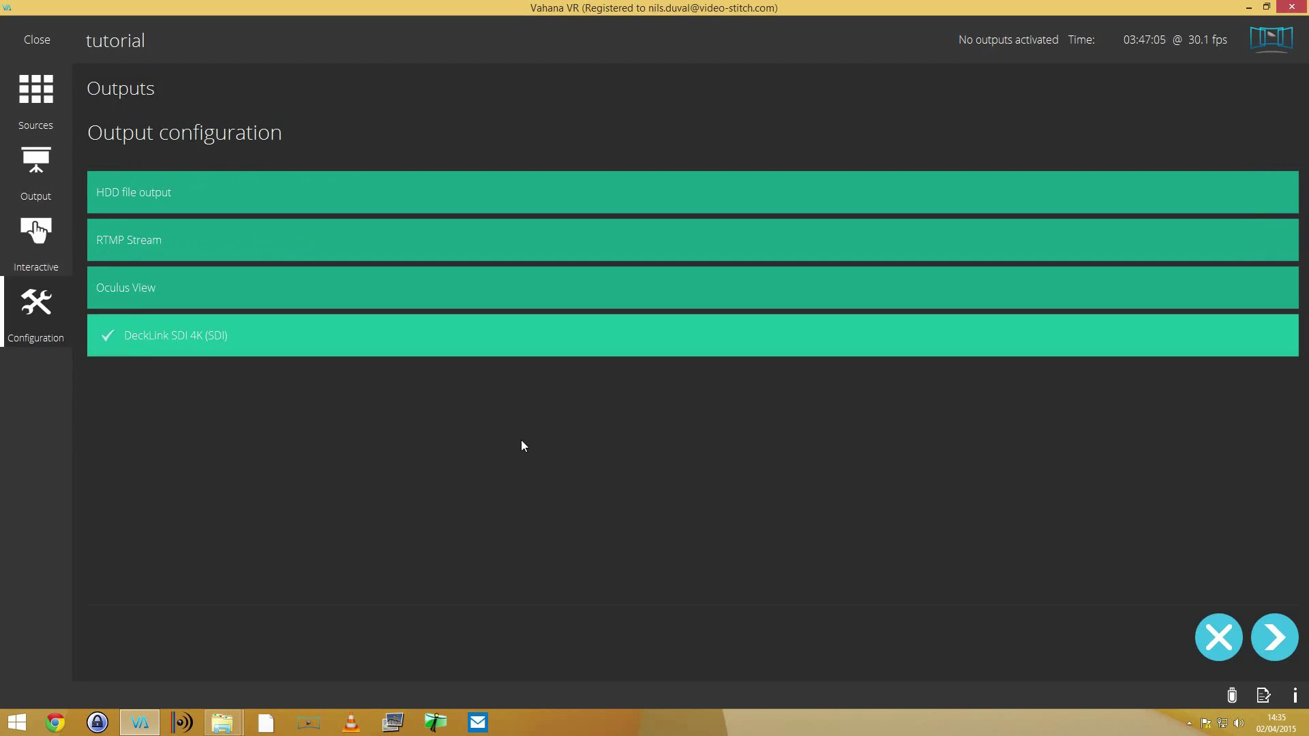
{"action": "left_click", "coordinate": [1275, 638]}
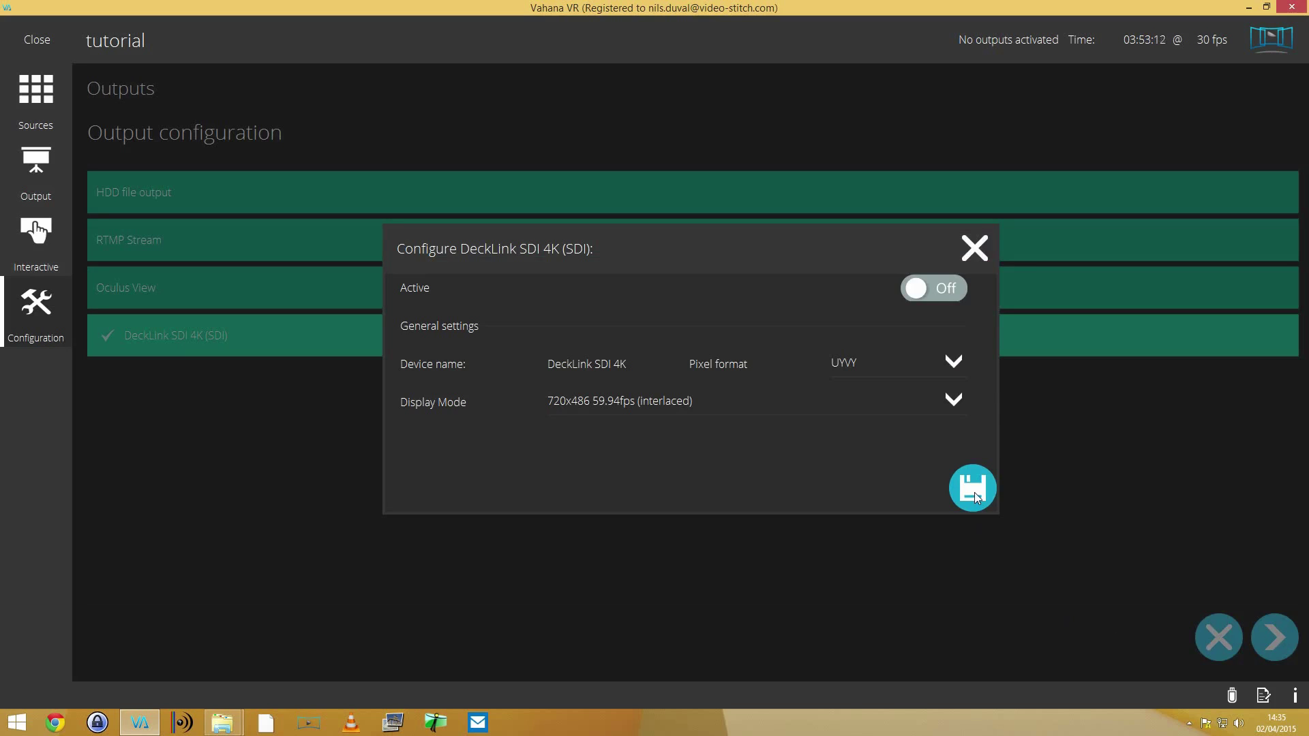
{"action": "left_click", "coordinate": [955, 400]}
{"action": "scroll", "coordinate": [750, 511], "scroll_direction": "down", "scroll_amount": 5}
{"action": "scroll", "coordinate": [712, 501], "scroll_direction": "up", "scroll_amount": 5}
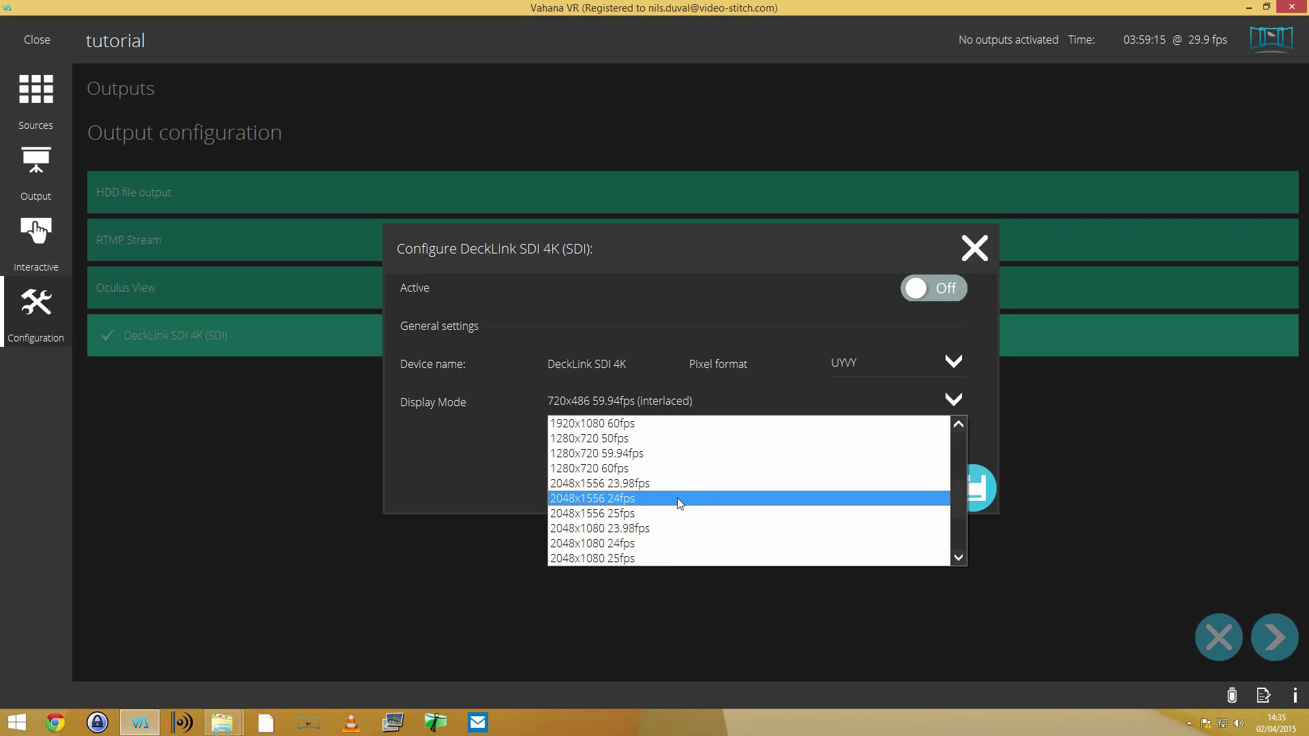
{"action": "scroll", "coordinate": [644, 489], "scroll_direction": "up", "scroll_amount": 1}
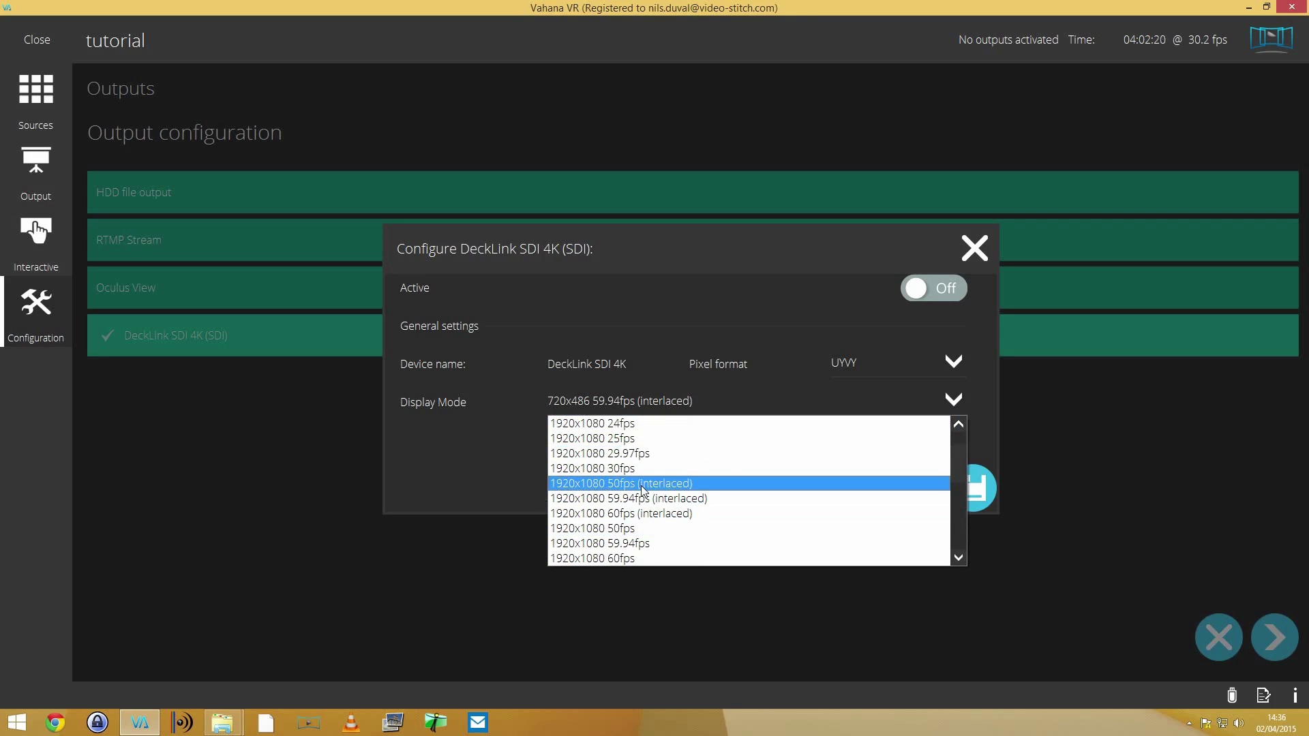
{"action": "left_click", "coordinate": [638, 469]}
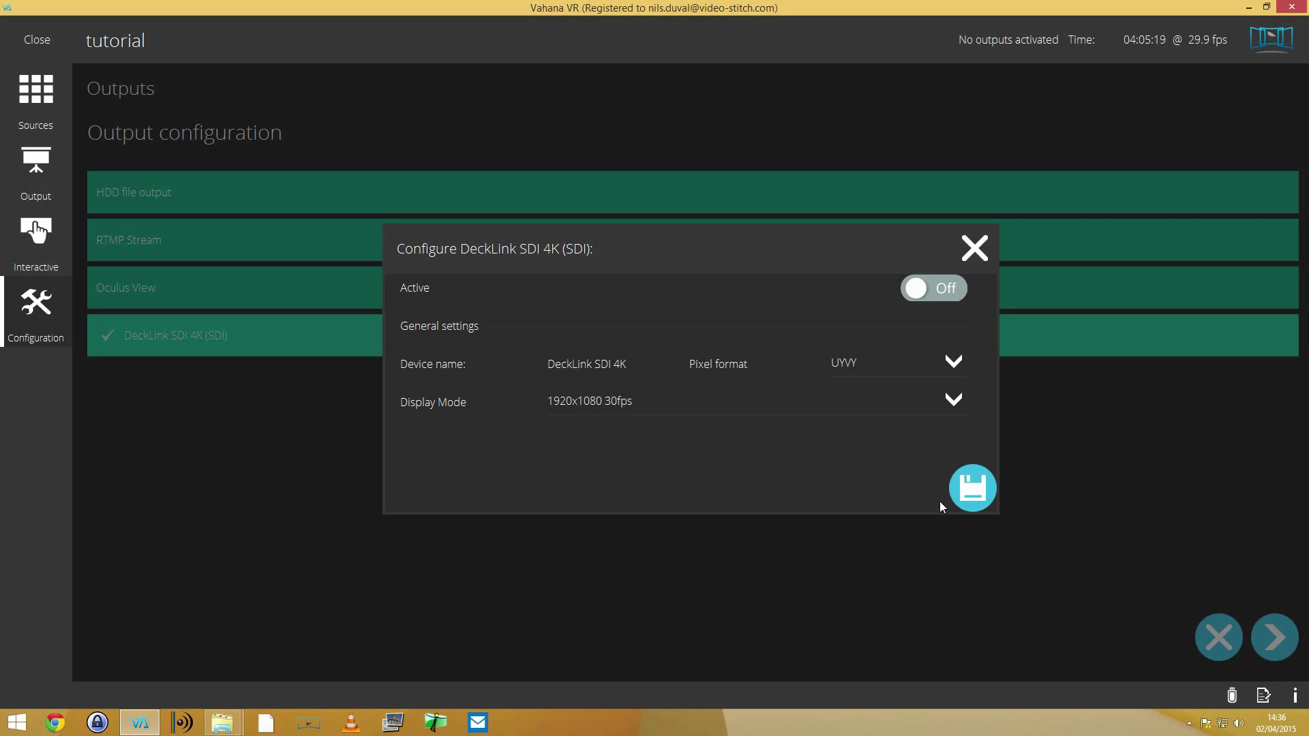
{"action": "left_click", "coordinate": [975, 501]}
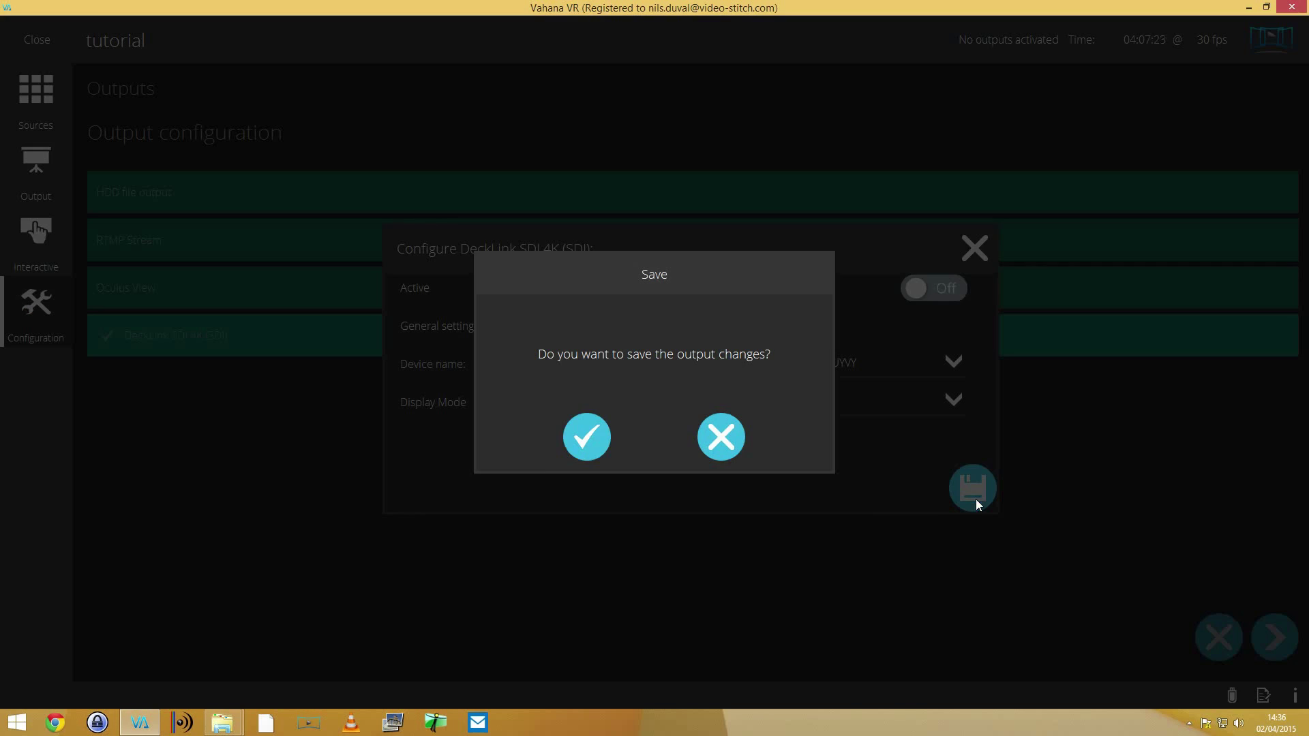
{"action": "left_click", "coordinate": [586, 440]}
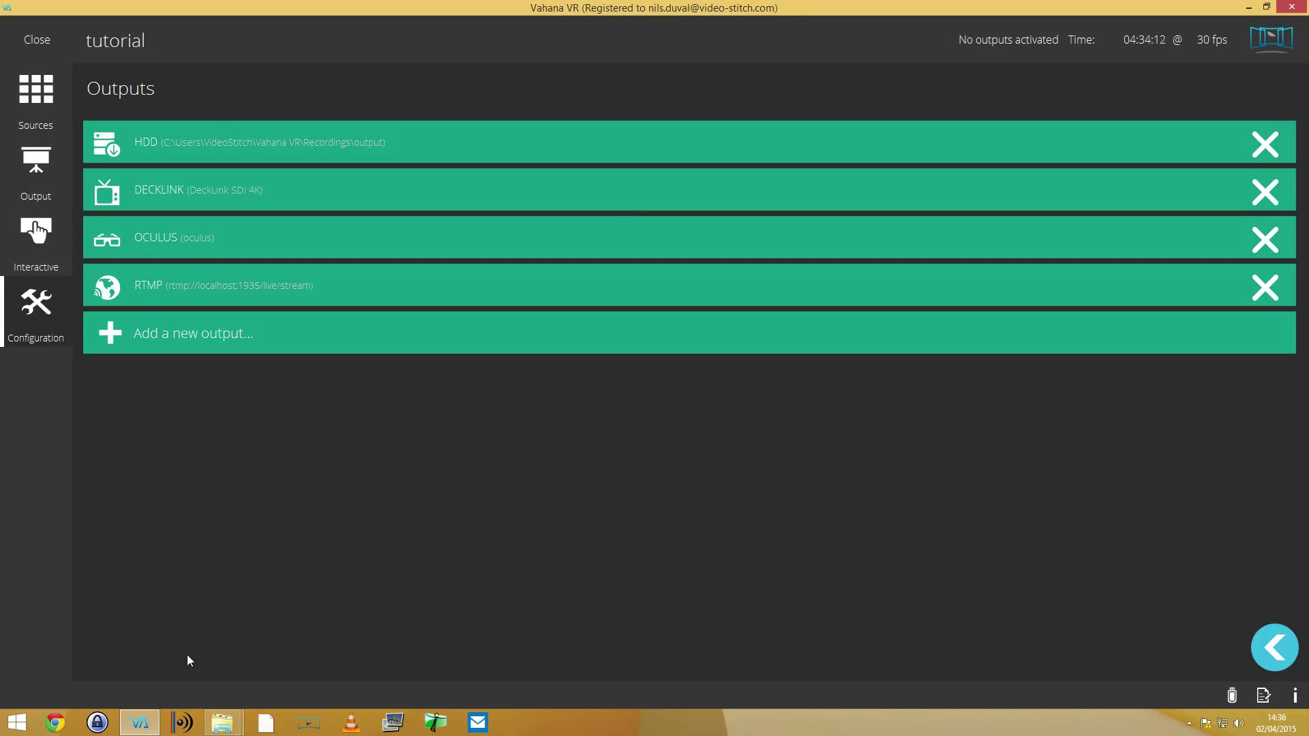
- Activate the SDI output for the stitched panorama and look around the room in the interactive view
{"action": "left_click", "coordinate": [36, 171]}
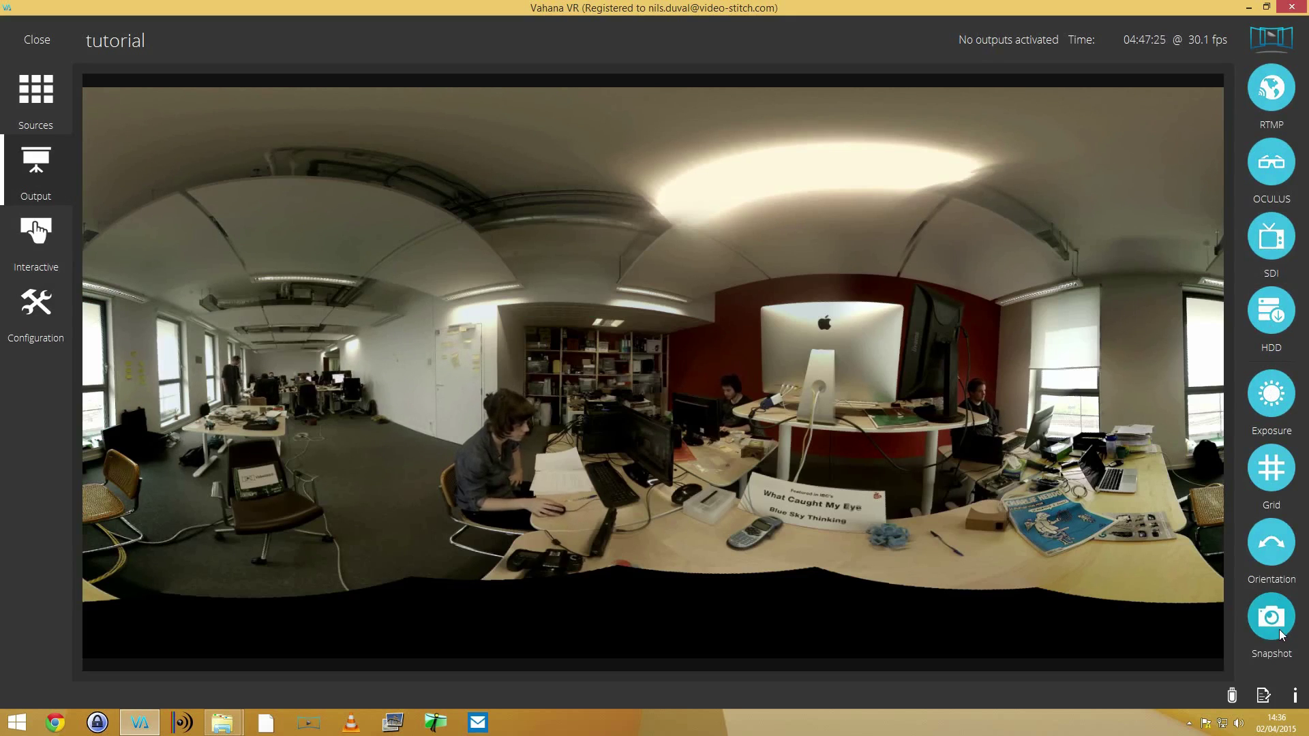
{"action": "left_click", "coordinate": [1275, 244]}
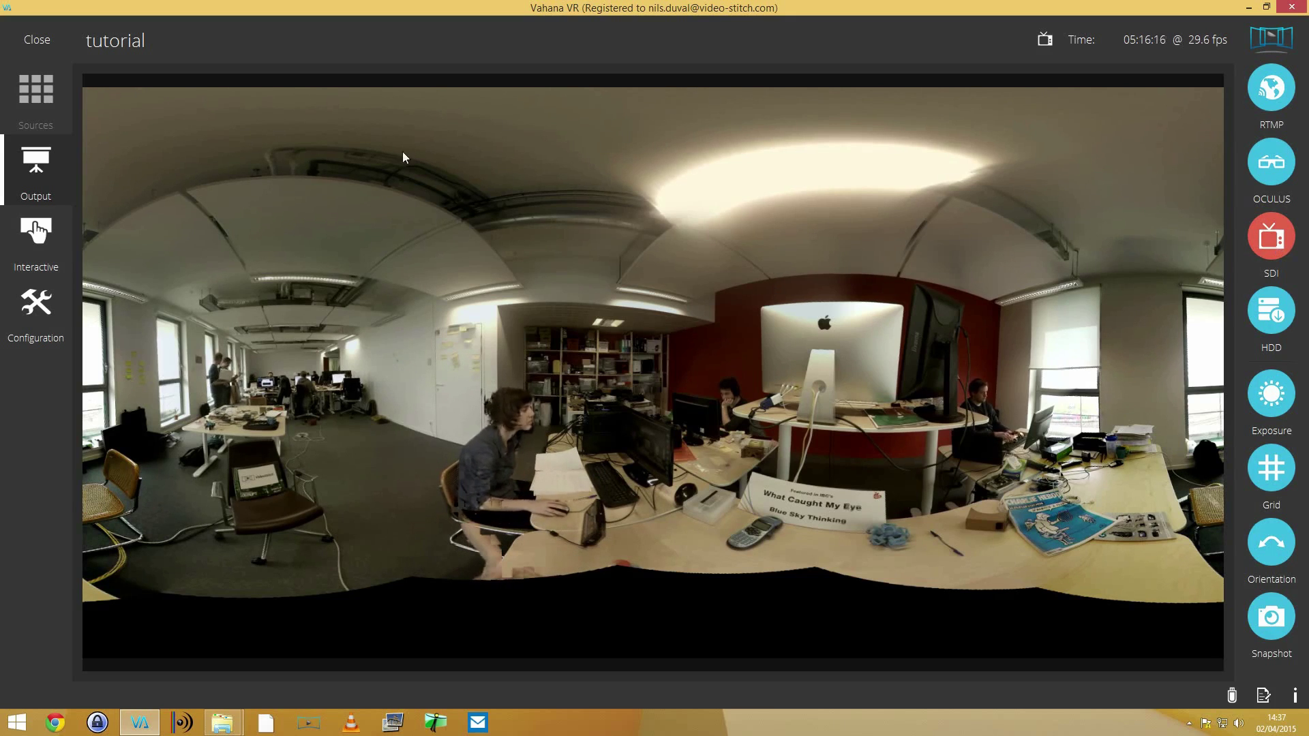
{"action": "left_click", "coordinate": [36, 238]}
{"action": "left_click_drag", "start_coordinate": [837, 332], "coordinate": [557, 338]}
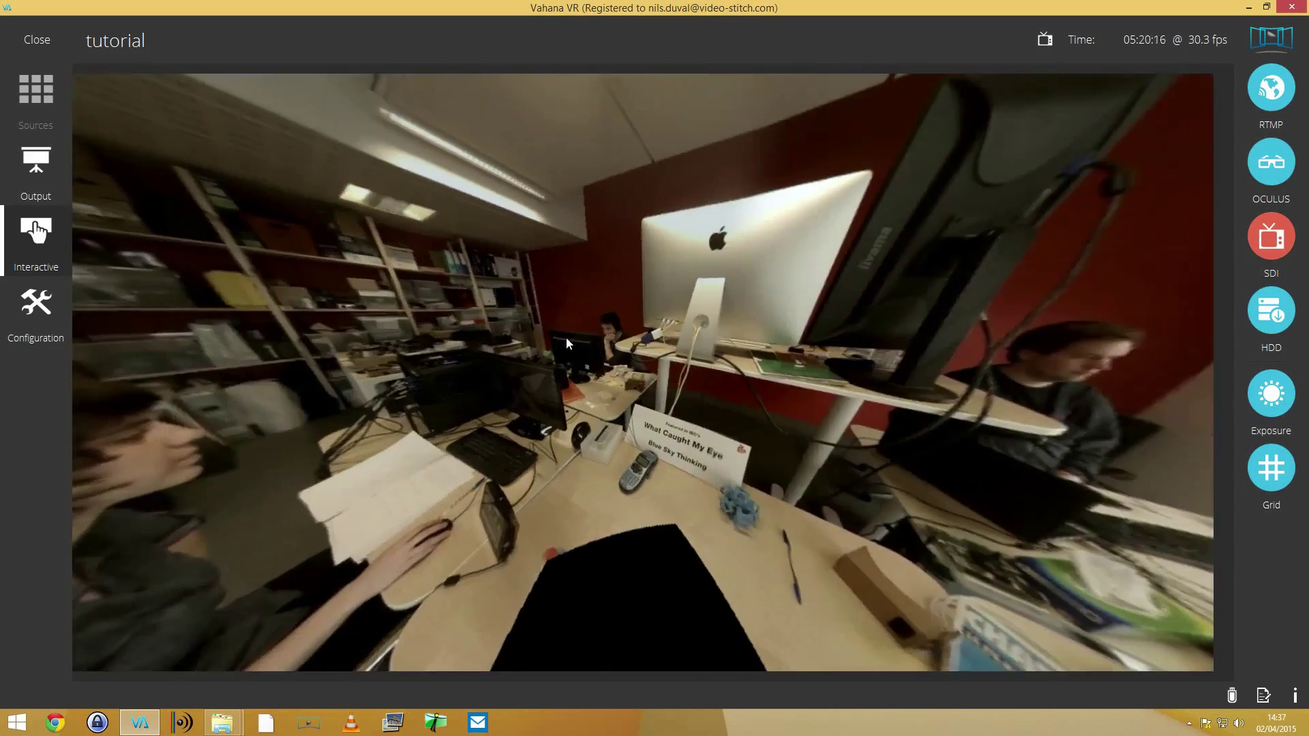